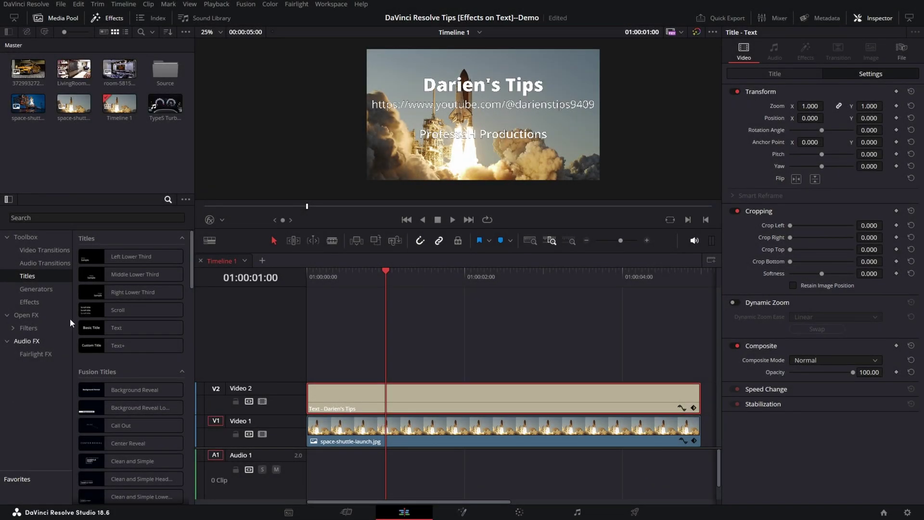
Step: Preview the Left Lower Third and Right Lower Third titles, then select the basic Text title
{"action": "left_click", "coordinate": [107, 258]}
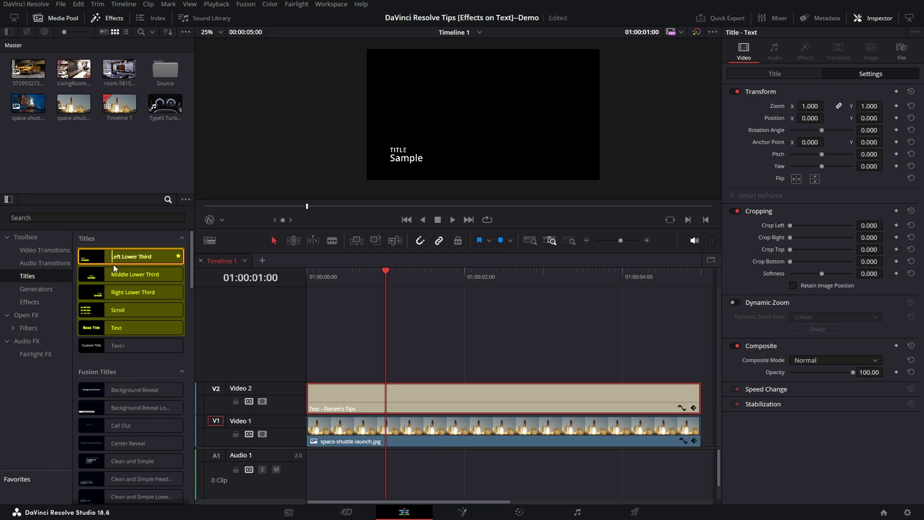
{"action": "left_click", "coordinate": [114, 295]}
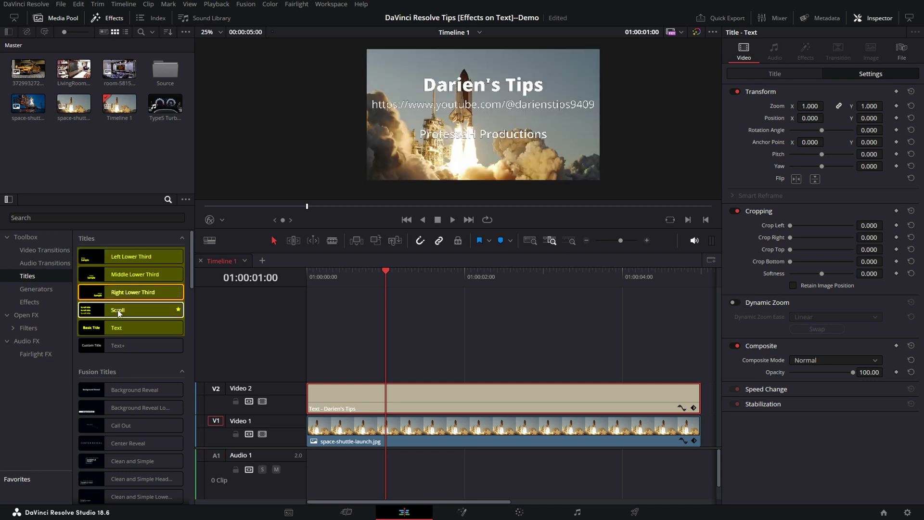
{"action": "left_click", "coordinate": [122, 327]}
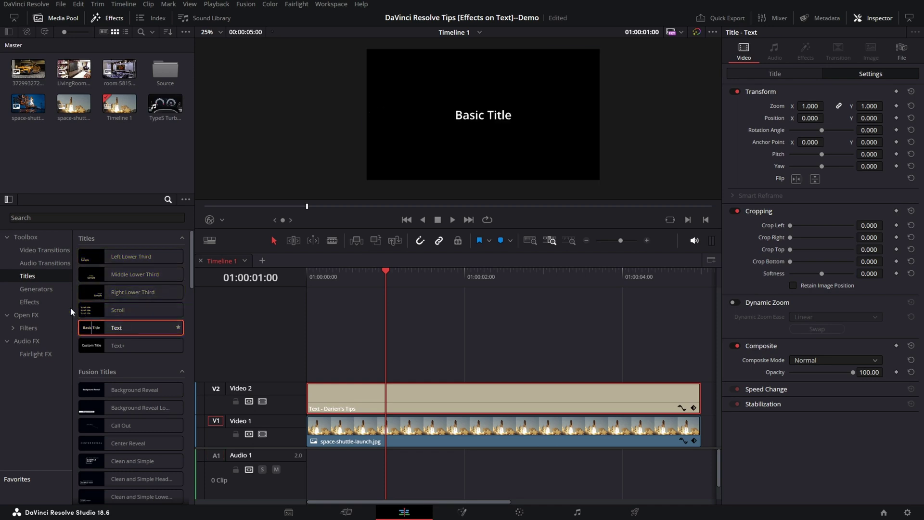
Step: Browse Generators and Effects, previewing Binoculars and Colored Border on the title clip
{"action": "left_click", "coordinate": [39, 289]}
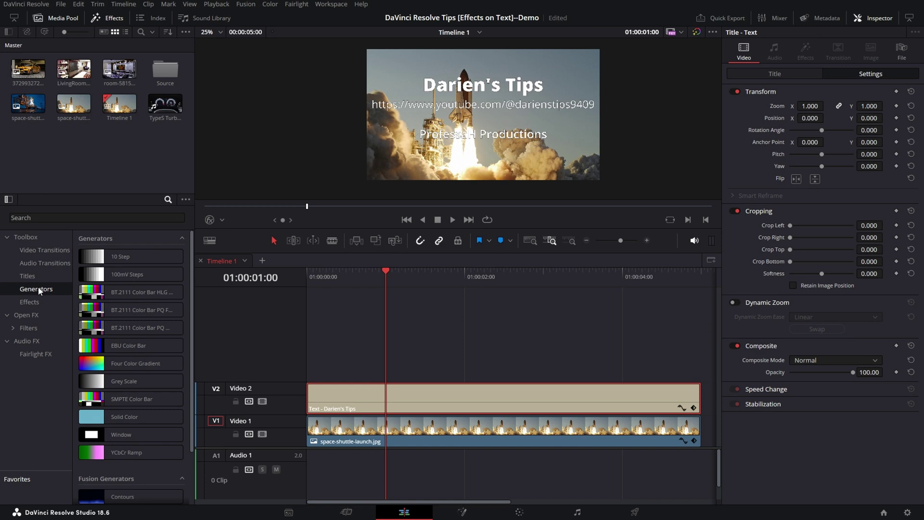
{"action": "left_click", "coordinate": [34, 304]}
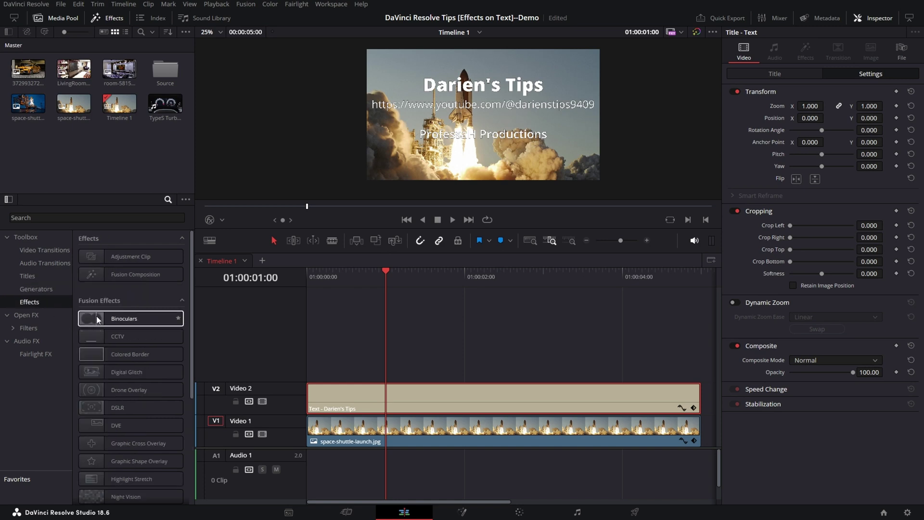
{"action": "left_click_drag", "start_coordinate": [90, 321], "coordinate": [247, 357]}
{"action": "left_click_drag", "start_coordinate": [108, 354], "coordinate": [375, 400]}
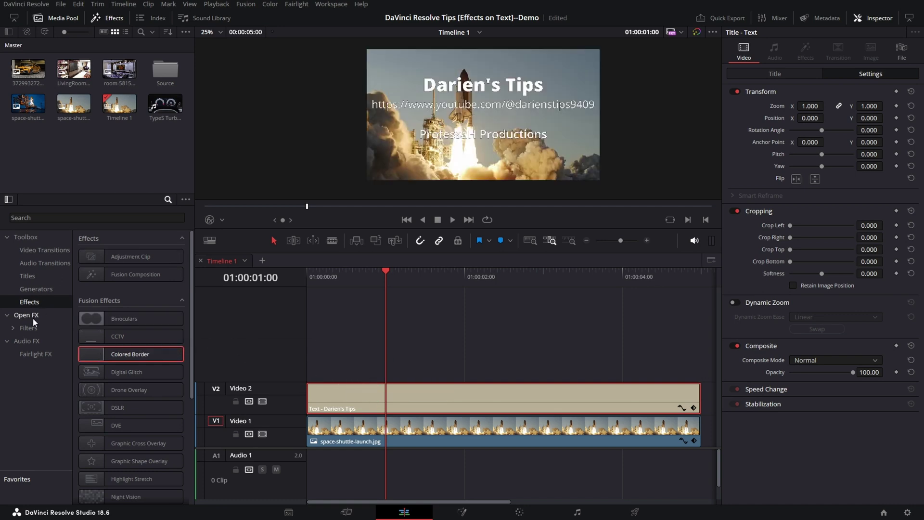
Step: In Open FX, preview Box Blur and Mosaic Blur on the title clip
{"action": "left_click", "coordinate": [31, 317]}
{"action": "left_click", "coordinate": [113, 259]}
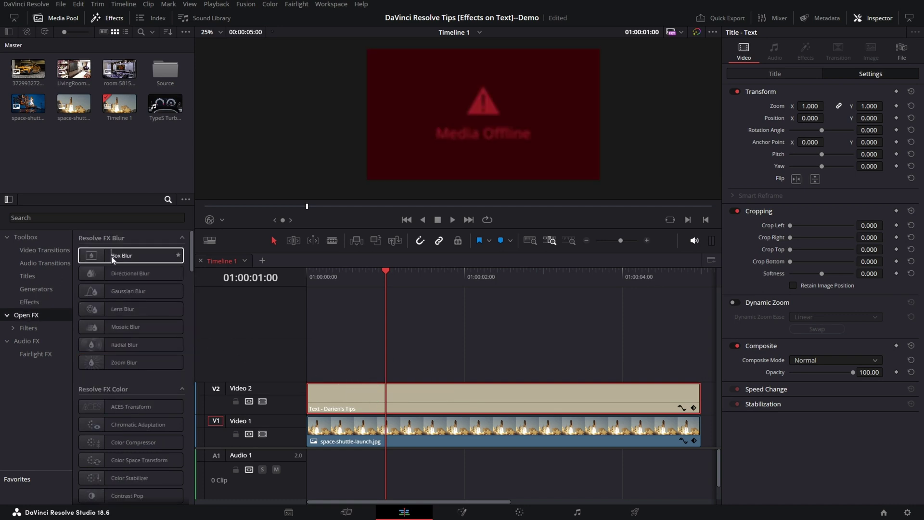
{"action": "left_click_drag", "start_coordinate": [113, 258], "coordinate": [375, 402]}
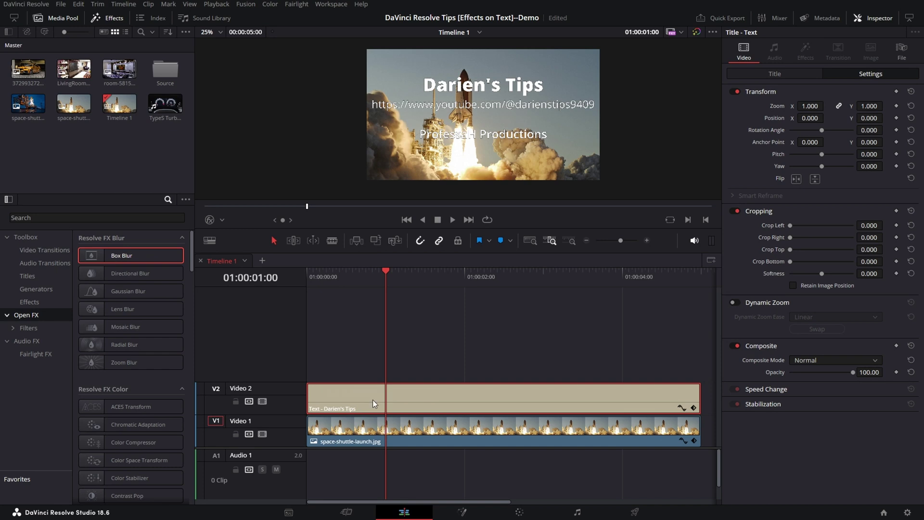
{"action": "left_click_drag", "start_coordinate": [120, 327], "coordinate": [410, 395]}
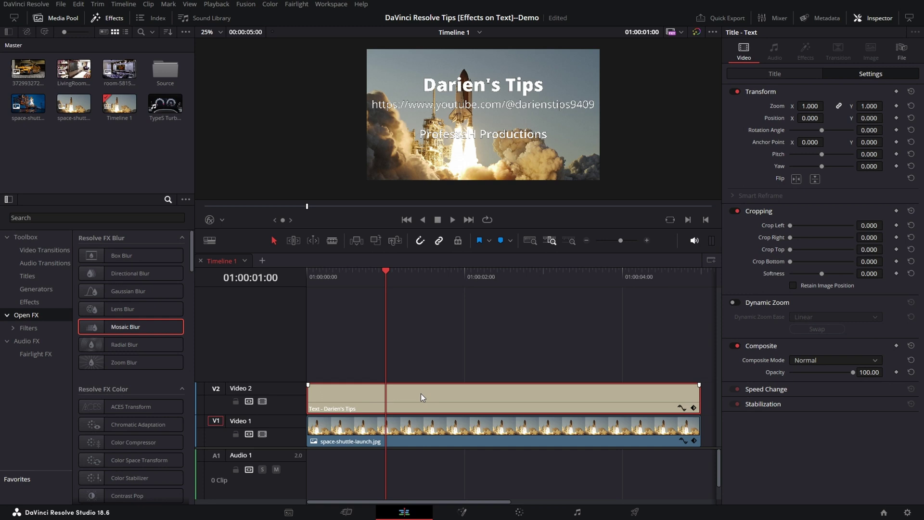
Step: Make the V2 text clip a new compound clip named 'Compound Clip:coolname'
{"action": "right_click", "coordinate": [422, 396]}
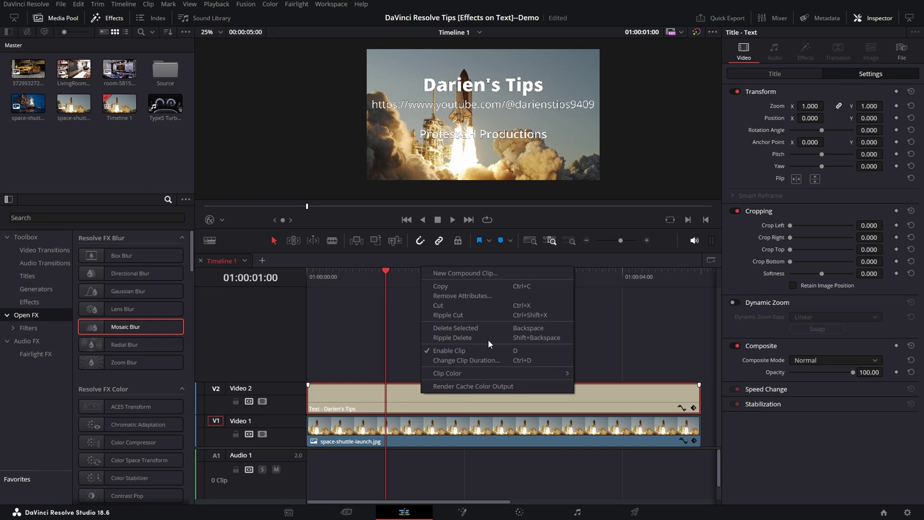
{"action": "left_click", "coordinate": [478, 273]}
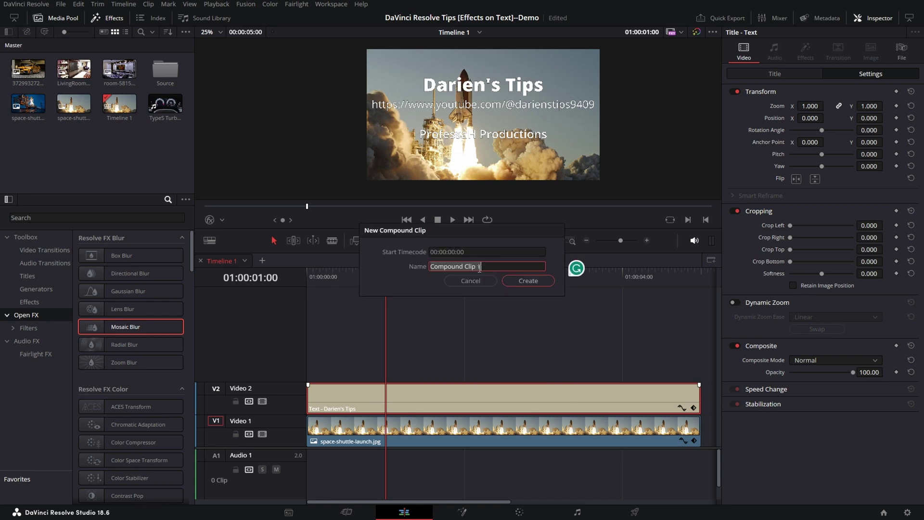
{"action": "key", "text": "BackSpace"}
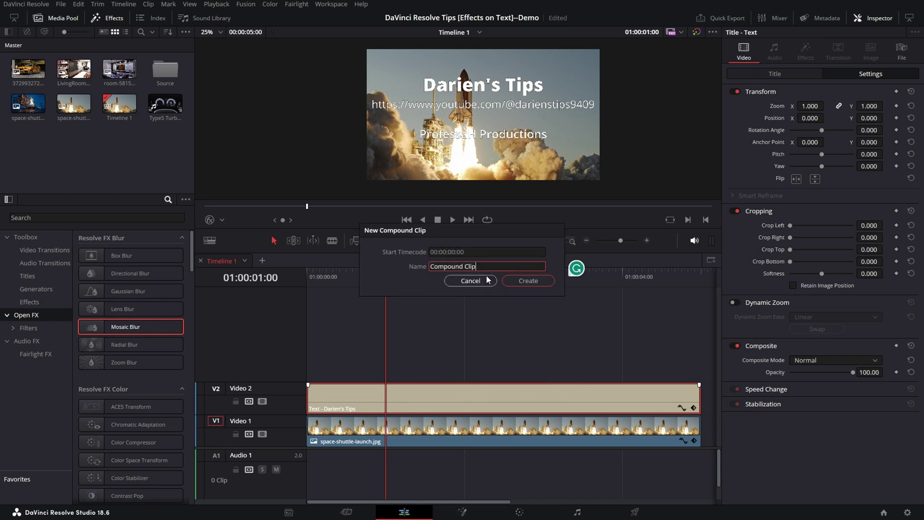
{"action": "type", "text": ":coolname"}
{"action": "key", "text": "Return"}
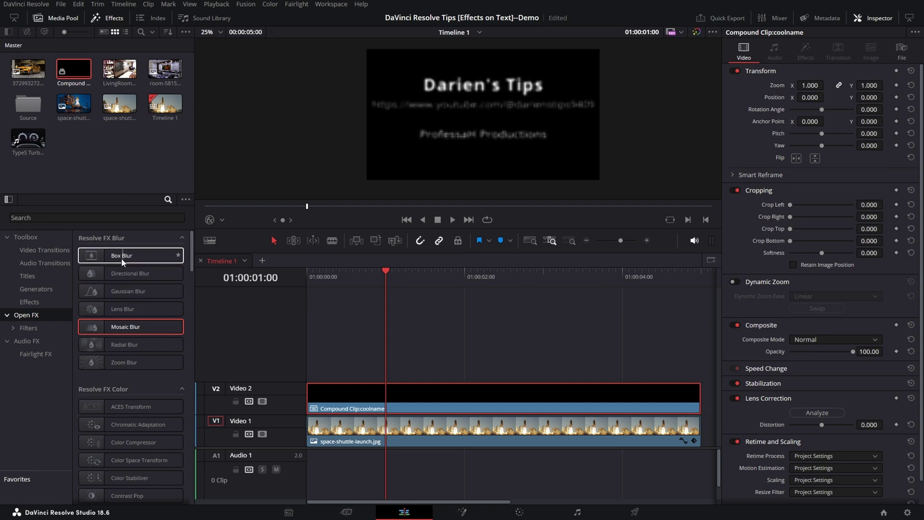
Step: Drop Waviness, then Camera Shake, onto the coolname compound clip and scrub to preview each
{"action": "scroll", "coordinate": [130, 296], "scroll_direction": "down", "scroll_amount": 5}
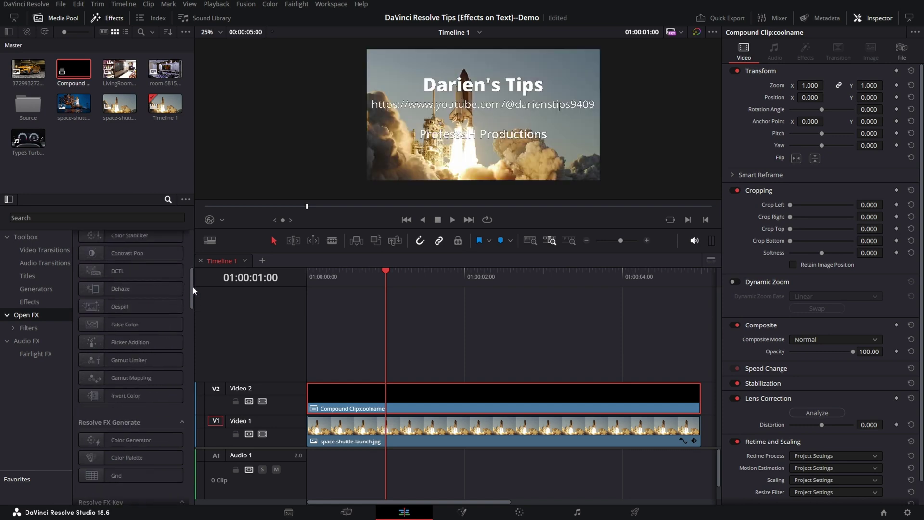
{"action": "left_click_drag", "start_coordinate": [192, 287], "coordinate": [188, 511]}
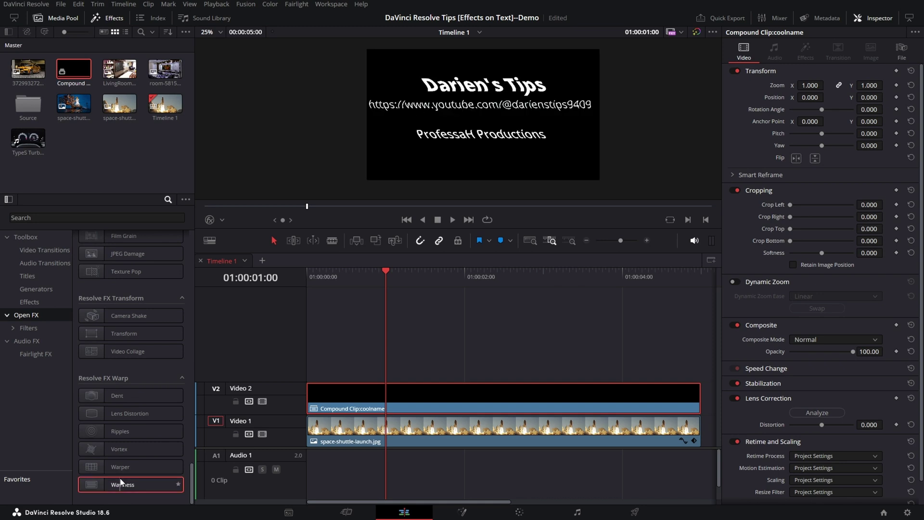
{"action": "left_click_drag", "start_coordinate": [121, 483], "coordinate": [394, 404]}
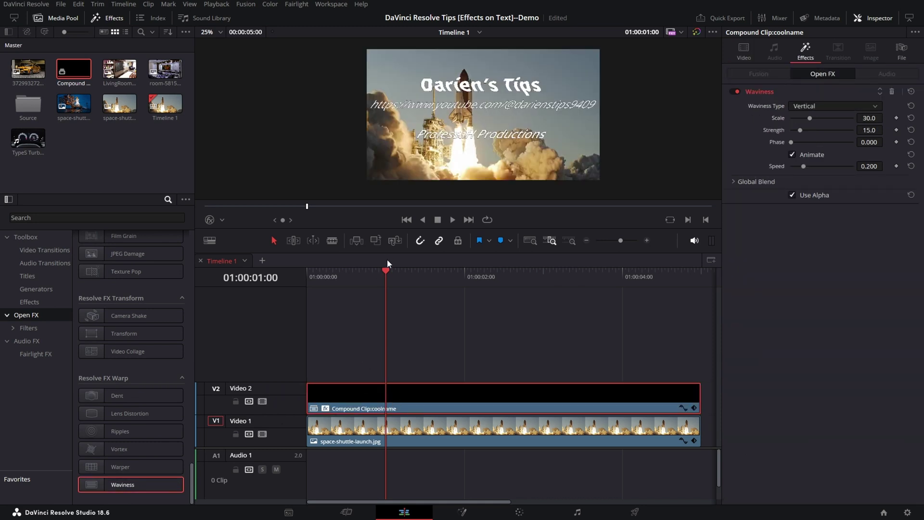
{"action": "mouse_move", "coordinate": [388, 269]}
{"action": "left_mouse_down"}
{"action": "mouse_move", "coordinate": [617, 280]}
{"action": "mouse_move", "coordinate": [368, 279]}
{"action": "mouse_move", "coordinate": [529, 293]}
{"action": "left_mouse_up"}
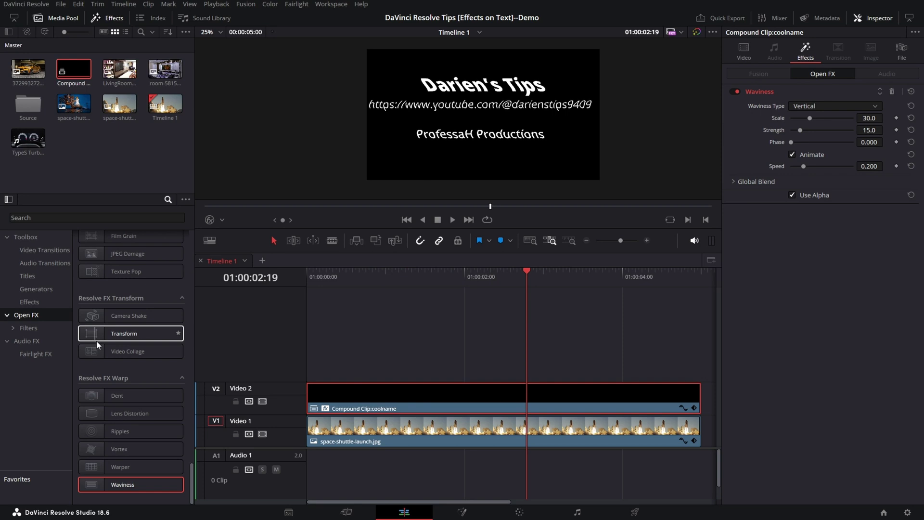
{"action": "left_click_drag", "start_coordinate": [112, 313], "coordinate": [399, 404]}
{"action": "left_click_drag", "start_coordinate": [504, 271], "coordinate": [408, 277]}
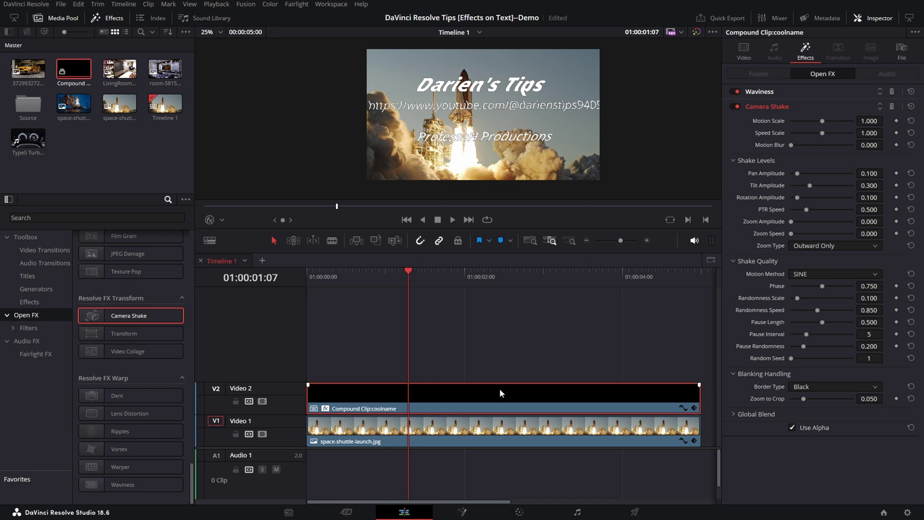
Step: Open the compound clip in its own timeline and select the text clip inside
{"action": "right_click", "coordinate": [479, 400]}
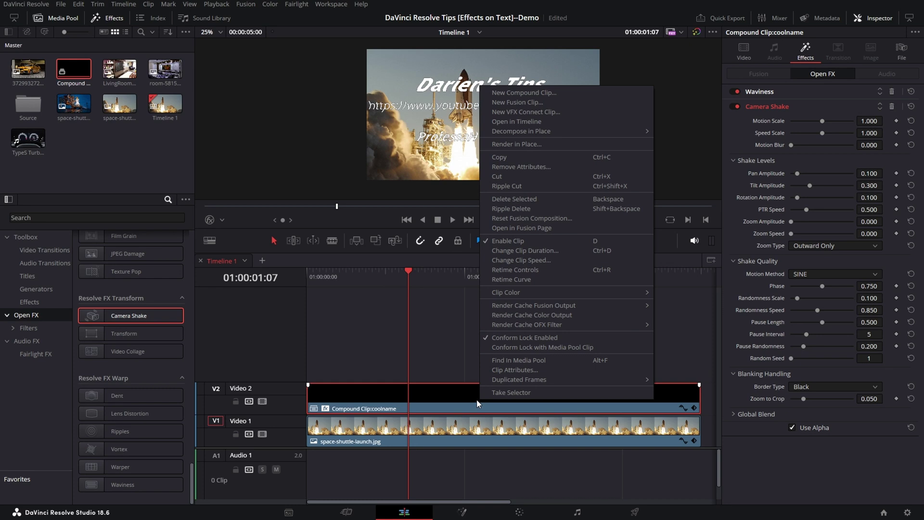
{"action": "left_click", "coordinate": [527, 122]}
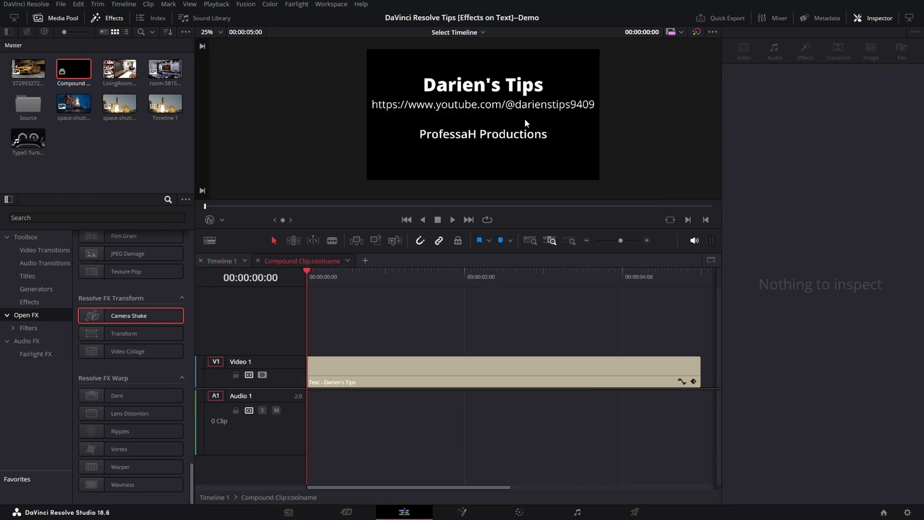
{"action": "left_click", "coordinate": [430, 371]}
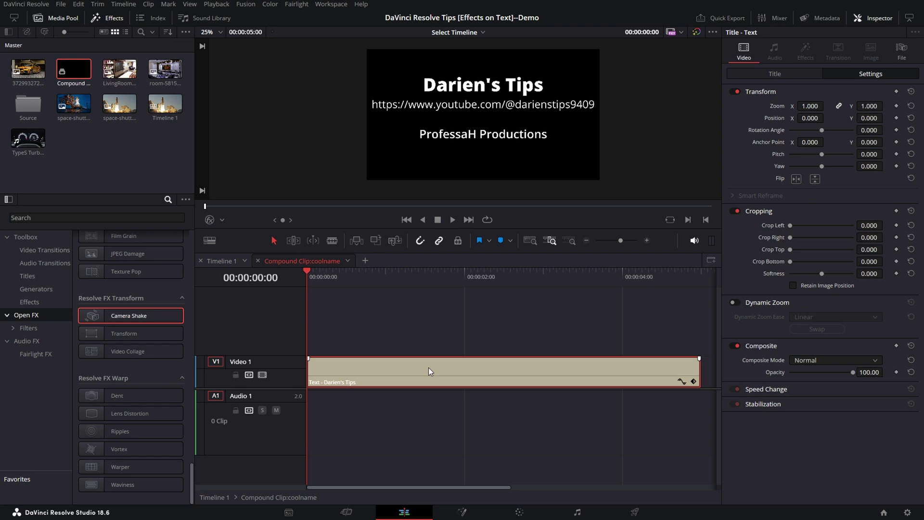
Step: In the Inspector Title text, add '2023, ' before ProfessaH Productions
{"action": "left_click", "coordinate": [766, 75]}
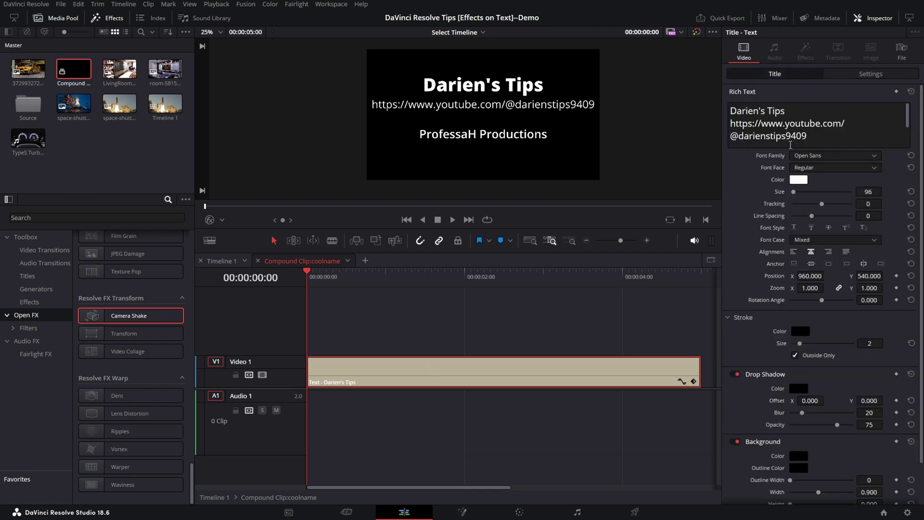
{"action": "scroll", "coordinate": [827, 136], "scroll_direction": "down", "scroll_amount": 3}
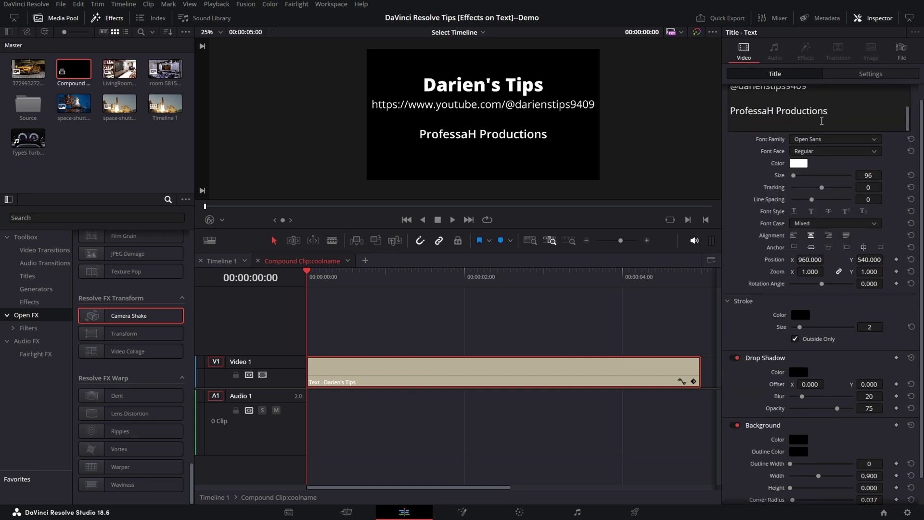
{"action": "left_click", "coordinate": [827, 110]}
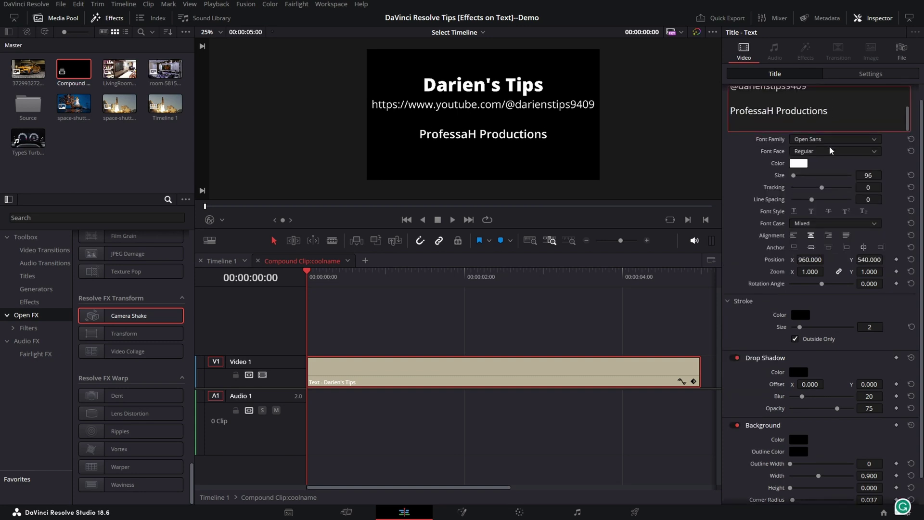
{"action": "type", "text": "2023,"}
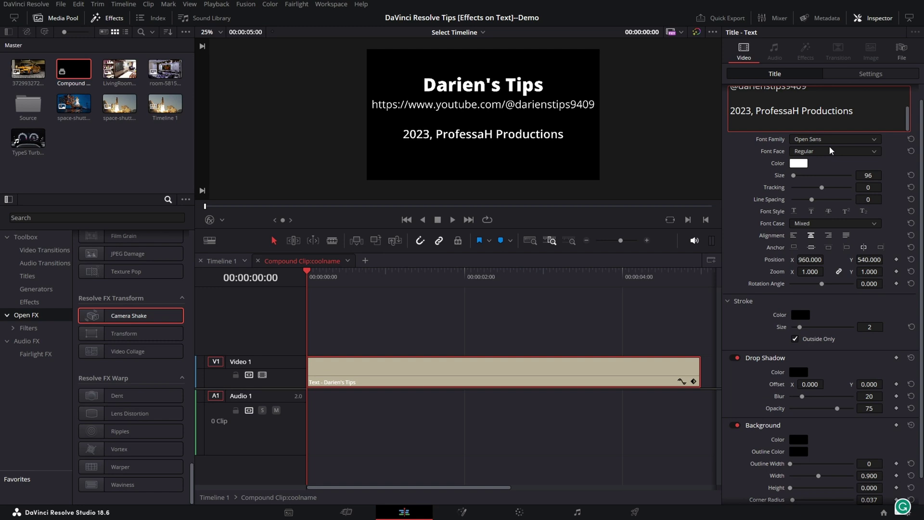
{"action": "left_click", "coordinate": [620, 314]}
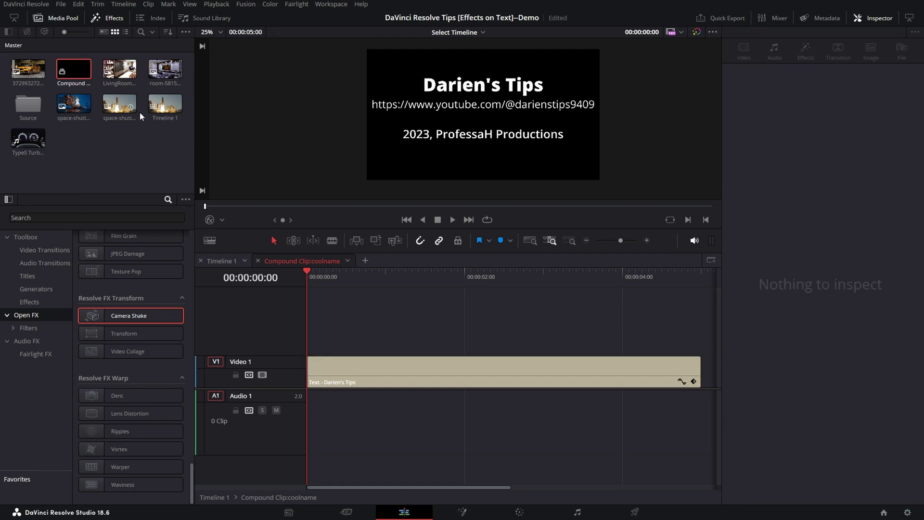
Step: Back in Timeline 1, move the coolname clip to Video 3 and put LivingRoomWithLargeTV.jpg on Video 2
{"action": "double_click", "coordinate": [165, 100]}
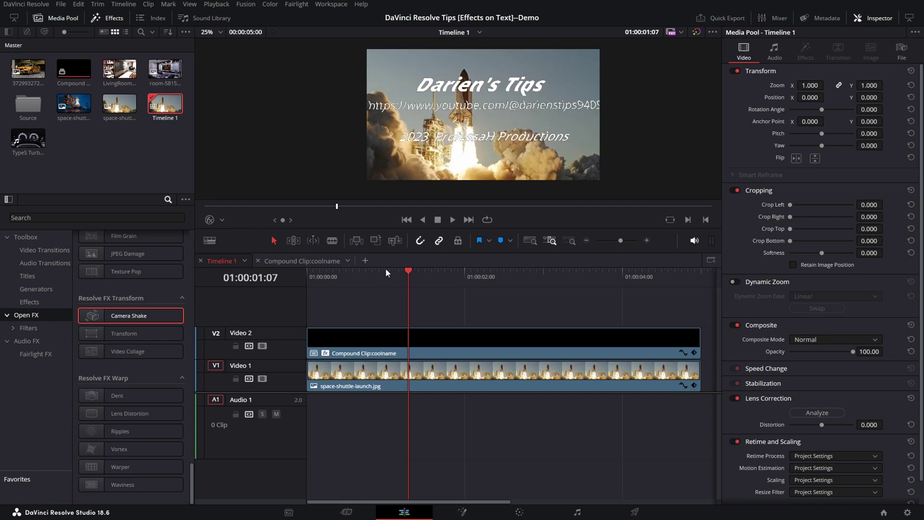
{"action": "left_click_drag", "start_coordinate": [386, 270], "coordinate": [501, 285]}
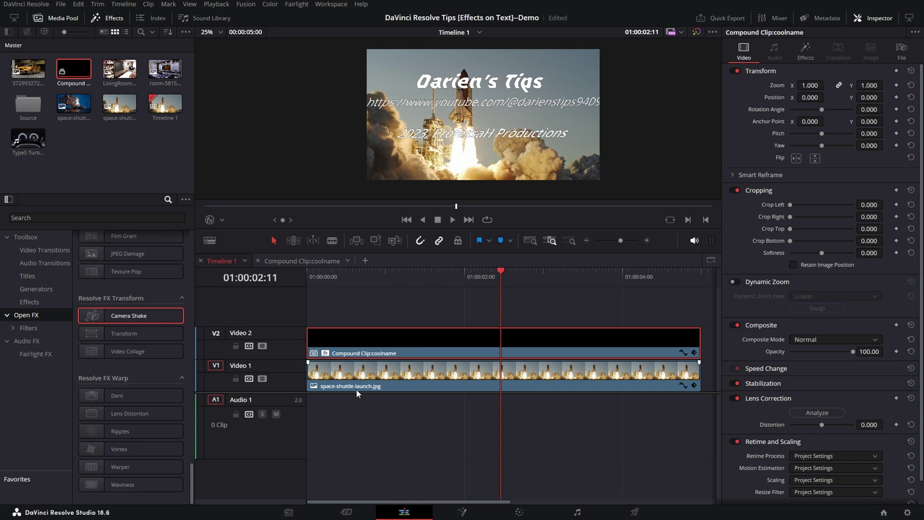
{"action": "mouse_move", "coordinate": [375, 353]}
{"action": "left_mouse_down"}
{"action": "mouse_move", "coordinate": [375, 337]}
{"action": "mouse_move", "coordinate": [375, 361]}
{"action": "left_mouse_up"}
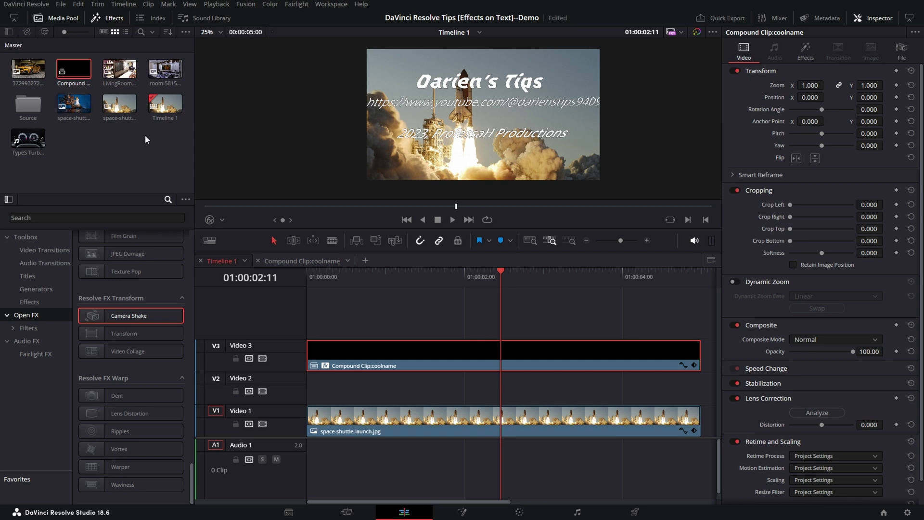
{"action": "left_click", "coordinate": [141, 148]}
{"action": "left_click_drag", "start_coordinate": [120, 69], "coordinate": [311, 400]}
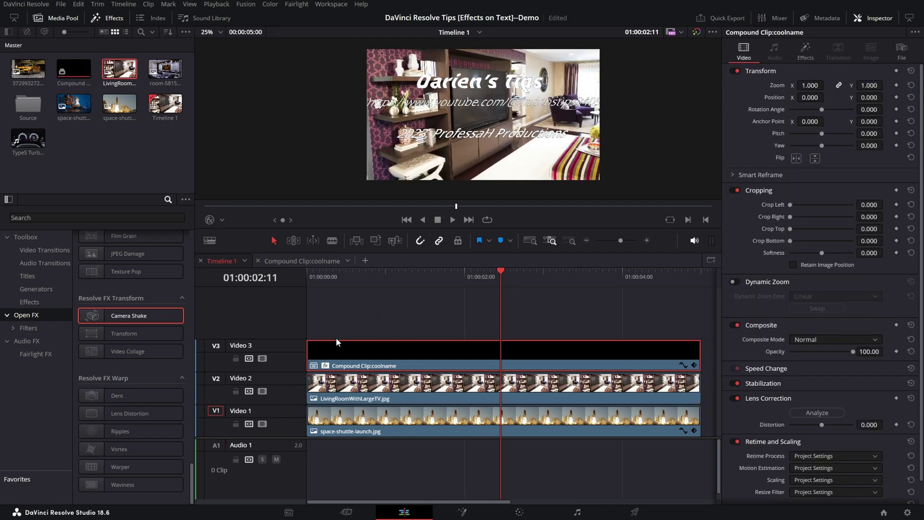
Step: Disable the Video 3 titles track and add an SMPTE Color Bar generator on a new Video 4
{"action": "left_click", "coordinate": [263, 359]}
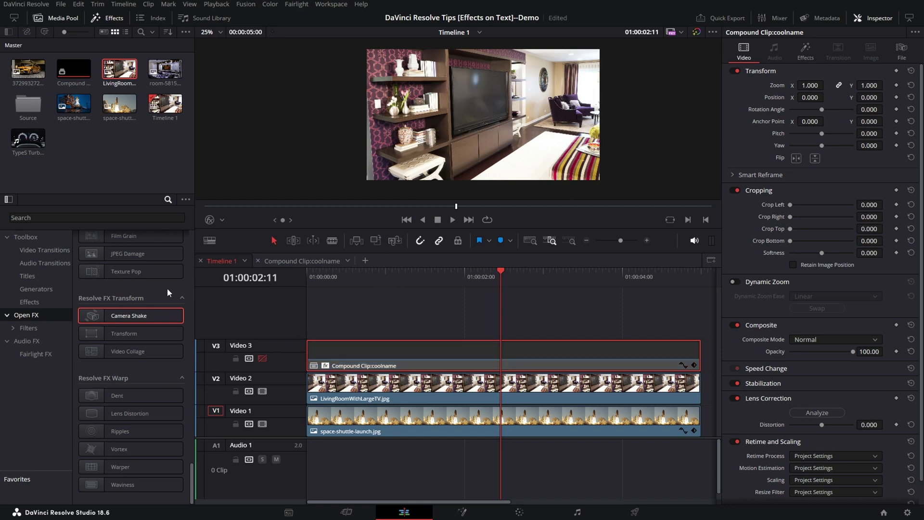
{"action": "left_click", "coordinate": [34, 289]}
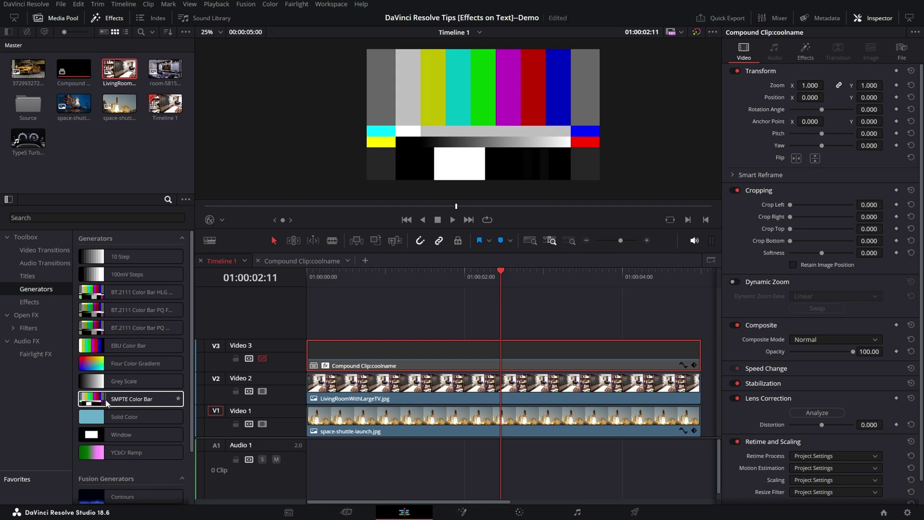
{"action": "left_click_drag", "start_coordinate": [107, 402], "coordinate": [310, 322]}
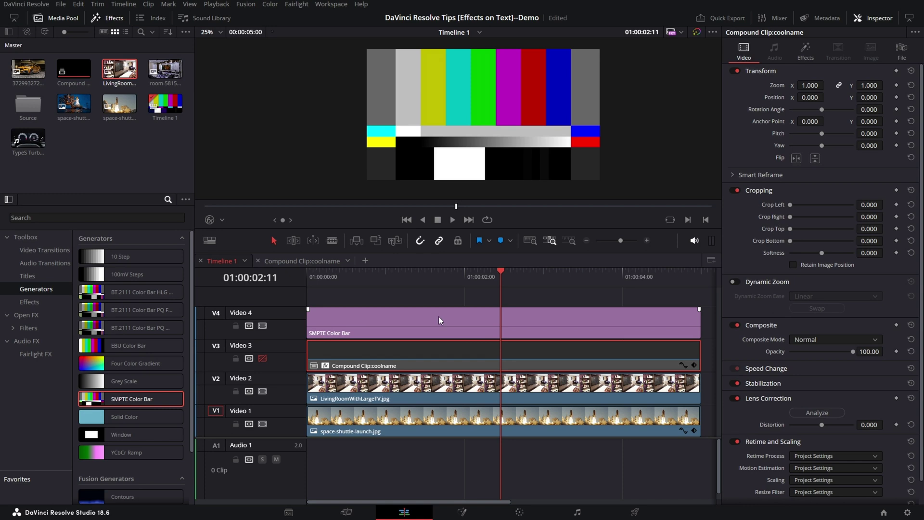
Step: Try zooming the color bars to 0.370 and tilting them, then reset the Transform to defaults
{"action": "left_click", "coordinate": [262, 326]}
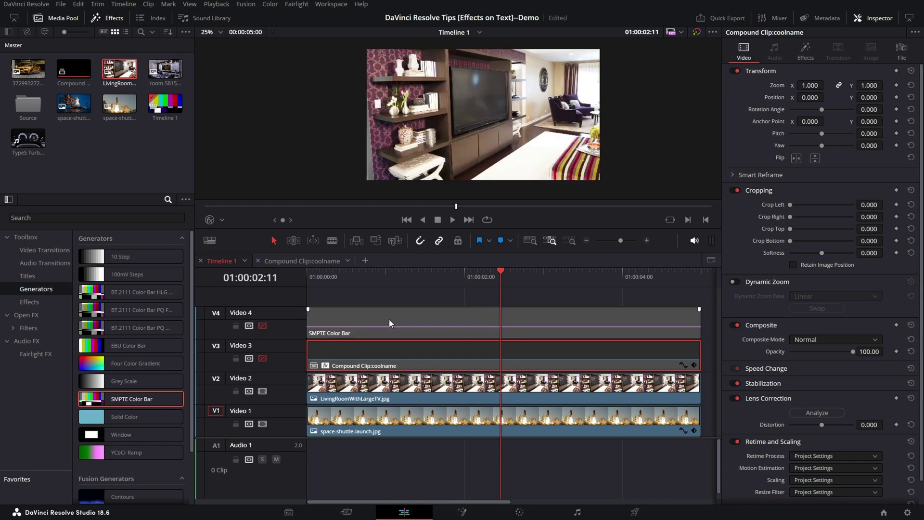
{"action": "left_click", "coordinate": [261, 326]}
{"action": "left_click", "coordinate": [362, 323]}
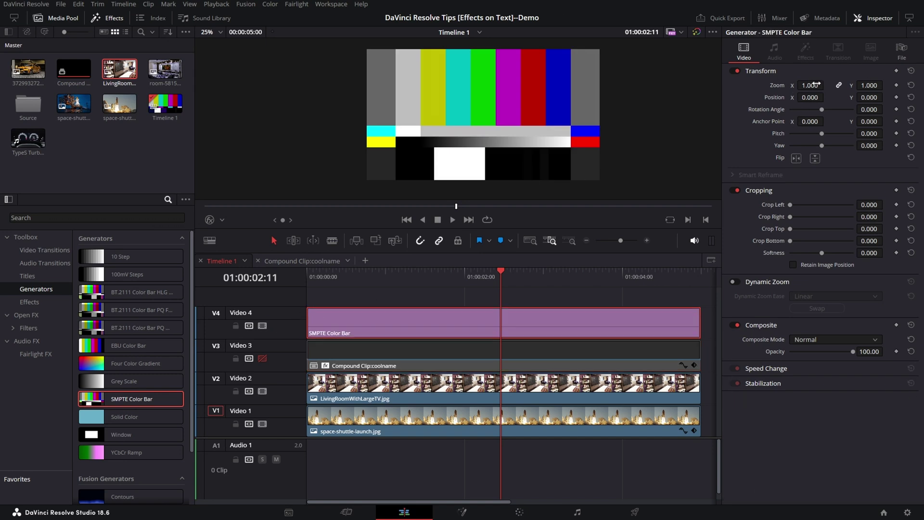
{"action": "left_click_drag", "start_coordinate": [817, 85], "coordinate": [813, 86]}
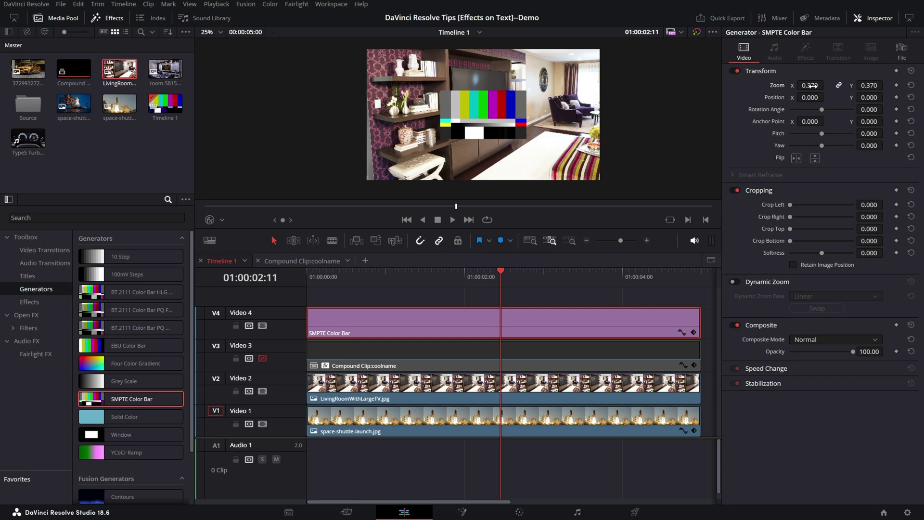
{"action": "mouse_move", "coordinate": [820, 134]}
{"action": "left_mouse_down"}
{"action": "mouse_move", "coordinate": [809, 132]}
{"action": "mouse_move", "coordinate": [821, 138]}
{"action": "mouse_move", "coordinate": [809, 144]}
{"action": "mouse_move", "coordinate": [829, 147]}
{"action": "left_mouse_up"}
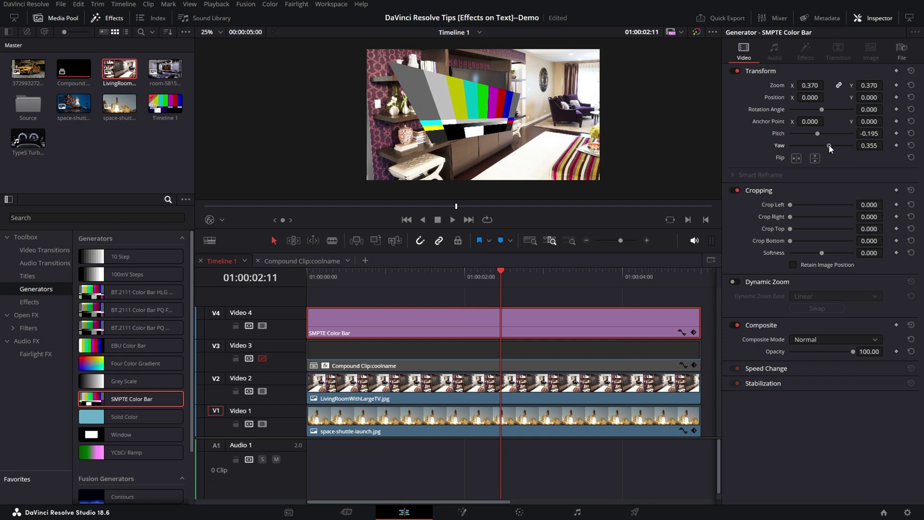
{"action": "left_click", "coordinate": [912, 71]}
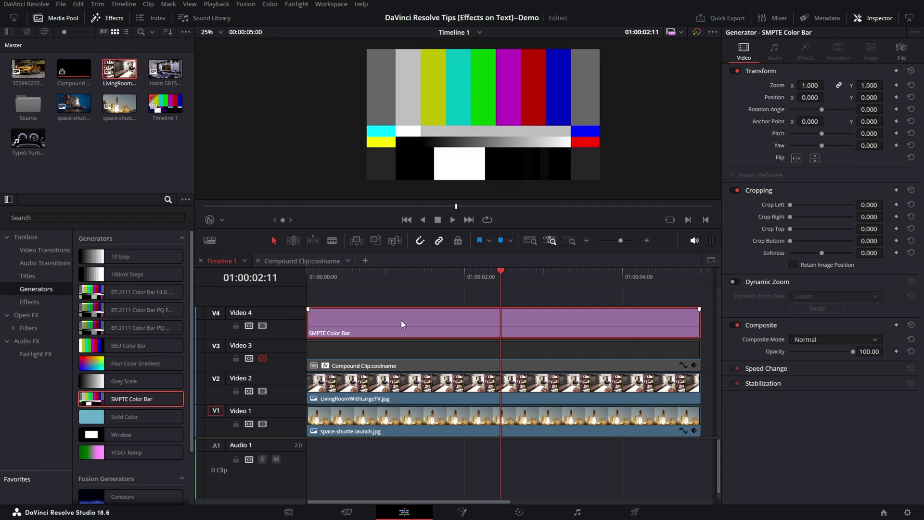
Step: Convert the SMPTE Color Bar clip into a compound clip named 'Compound Clip:genlock'
{"action": "right_click", "coordinate": [420, 325]}
{"action": "left_click", "coordinate": [447, 332]}
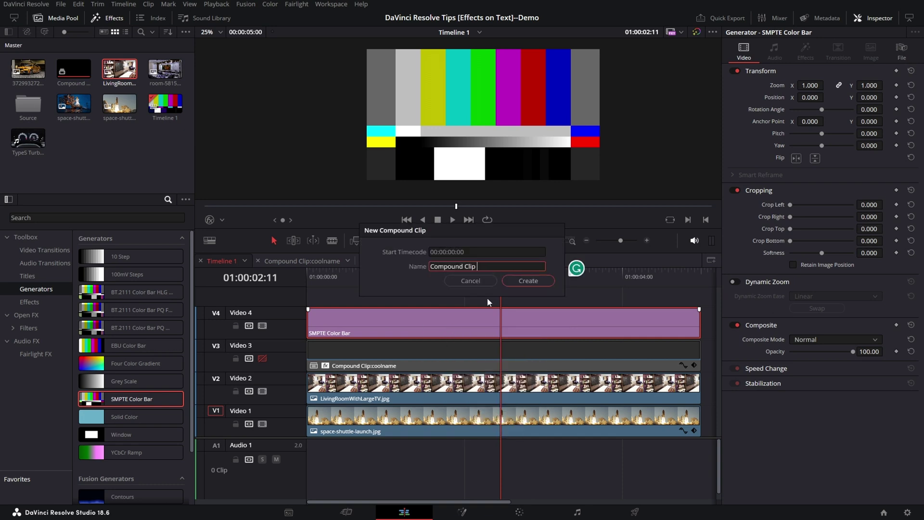
{"action": "type", "text": ":"}
{"action": "type", "text": "text"}
{"action": "key", "text": "Return"}
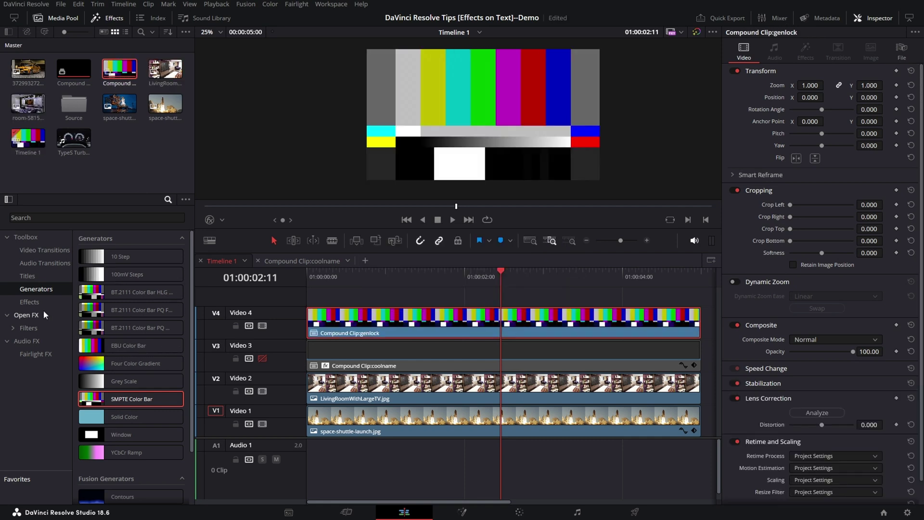
Step: Drag the Open FX Transform effect onto the genlock clip on Video 4
{"action": "left_click", "coordinate": [30, 316]}
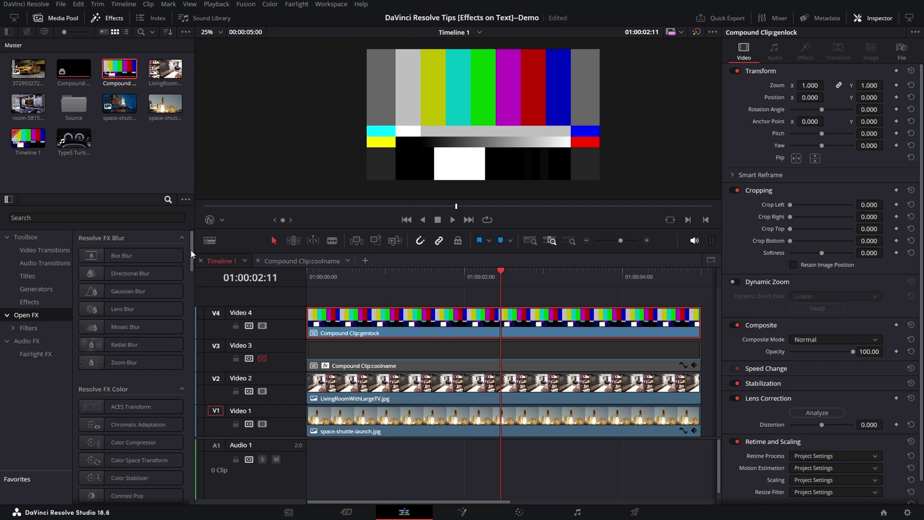
{"action": "left_click_drag", "start_coordinate": [191, 253], "coordinate": [190, 506]}
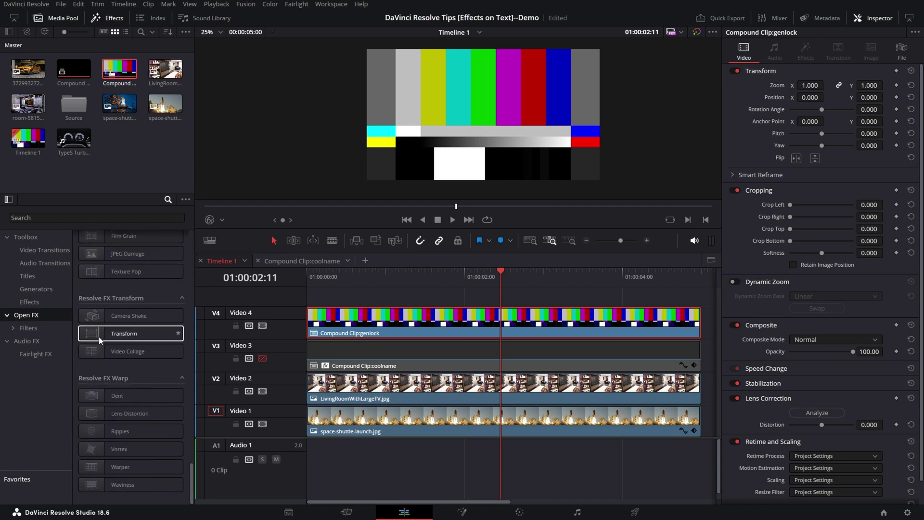
{"action": "left_click_drag", "start_coordinate": [100, 340], "coordinate": [392, 320]}
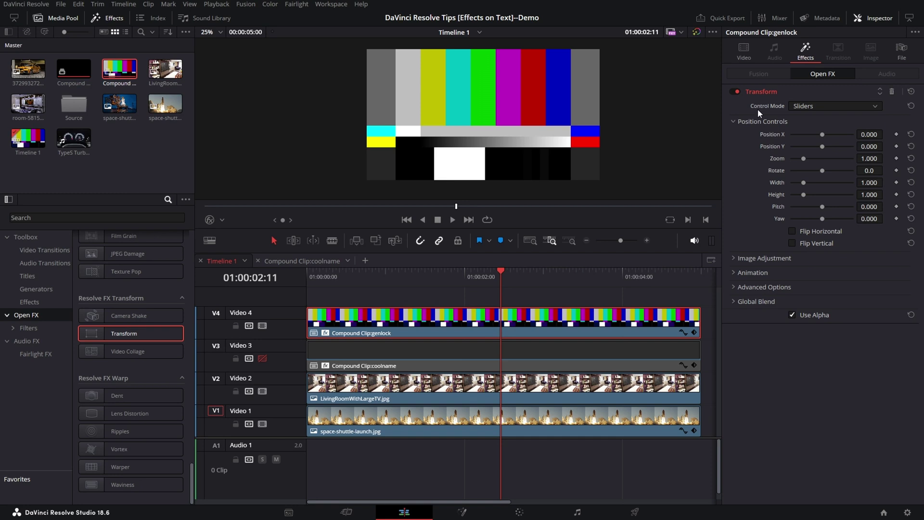
Step: Set Transform to Interactive - Canvas, show its overlay, and pull the bars' corners toward the TV
{"action": "left_click", "coordinate": [811, 107]}
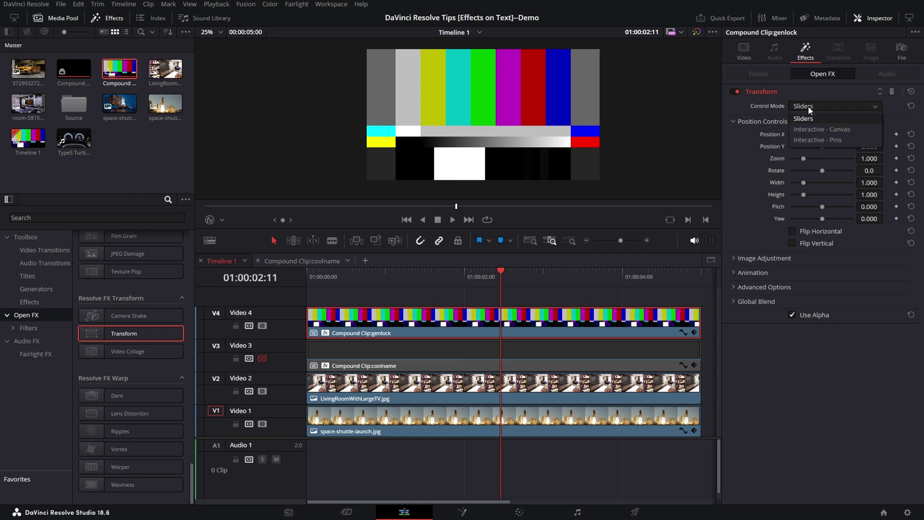
{"action": "left_click", "coordinate": [817, 129]}
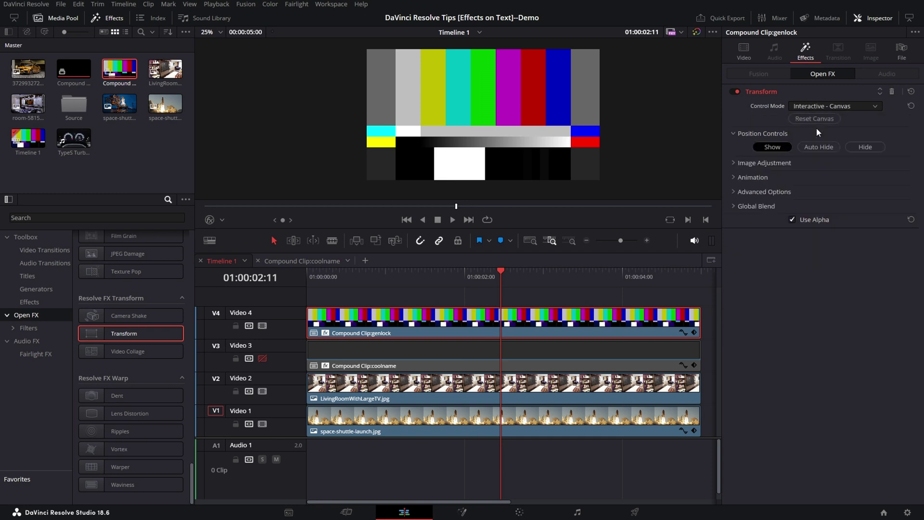
{"action": "left_click", "coordinate": [210, 220]}
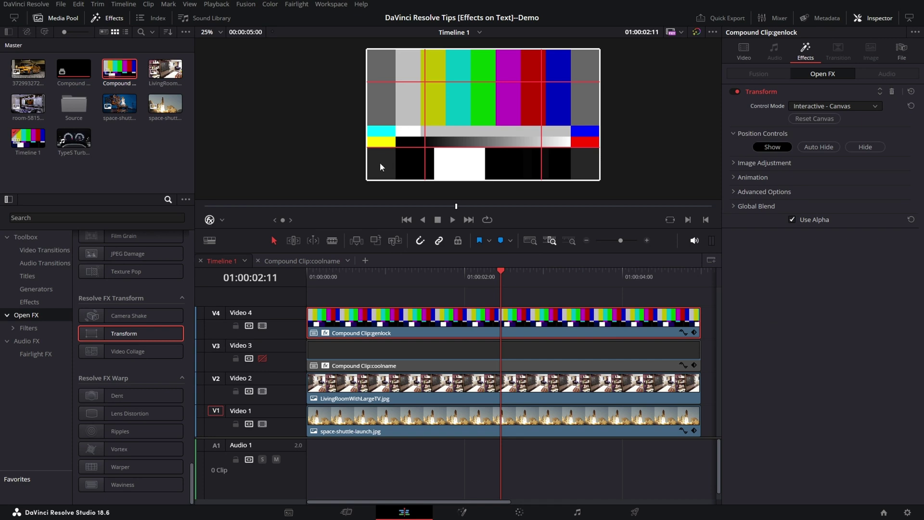
{"action": "left_click_drag", "start_coordinate": [369, 182], "coordinate": [458, 71]}
{"action": "left_click_drag", "start_coordinate": [440, 123], "coordinate": [457, 127]}
{"action": "left_click_drag", "start_coordinate": [601, 50], "coordinate": [514, 70]}
Step: Fit each color-bar corner onto the TV screen's corners, then hide the overlay
{"action": "scroll", "coordinate": [453, 120], "scroll_direction": "up", "scroll_amount": 1}
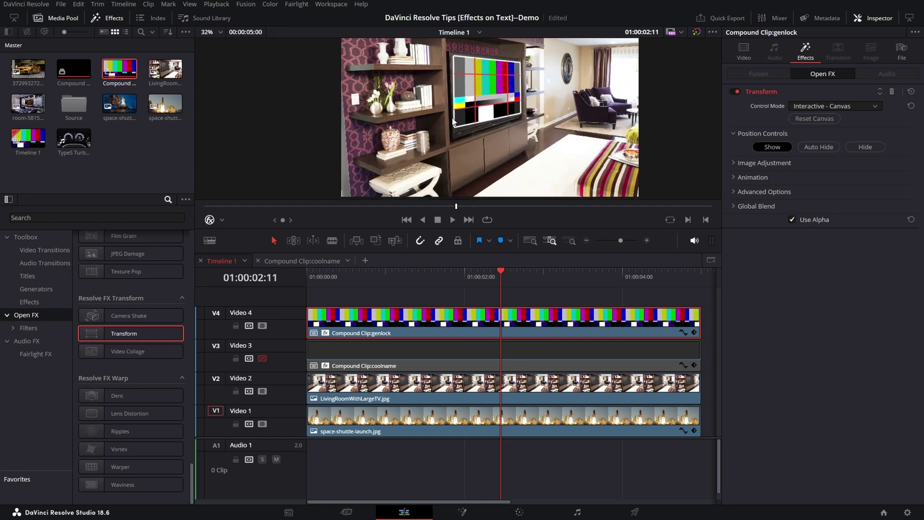
{"action": "scroll", "coordinate": [452, 121], "scroll_direction": "up", "scroll_amount": 5}
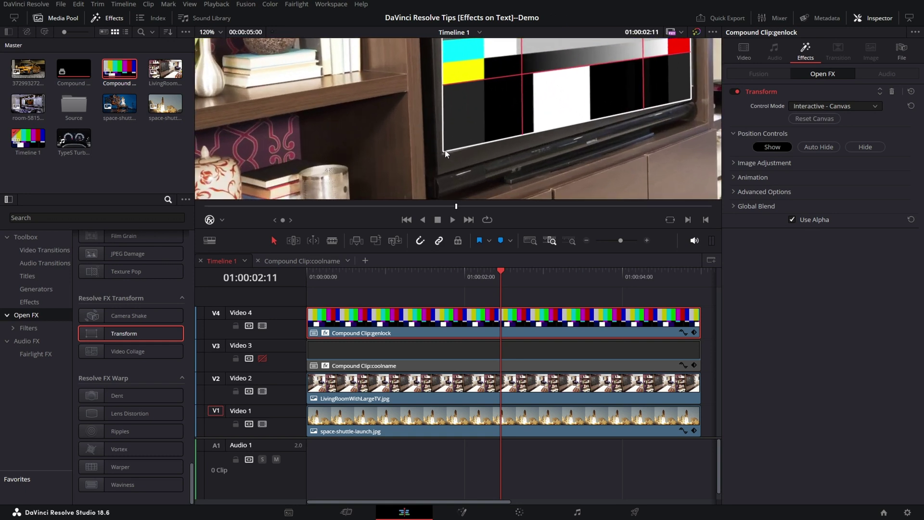
{"action": "left_click_drag", "start_coordinate": [444, 153], "coordinate": [443, 155]}
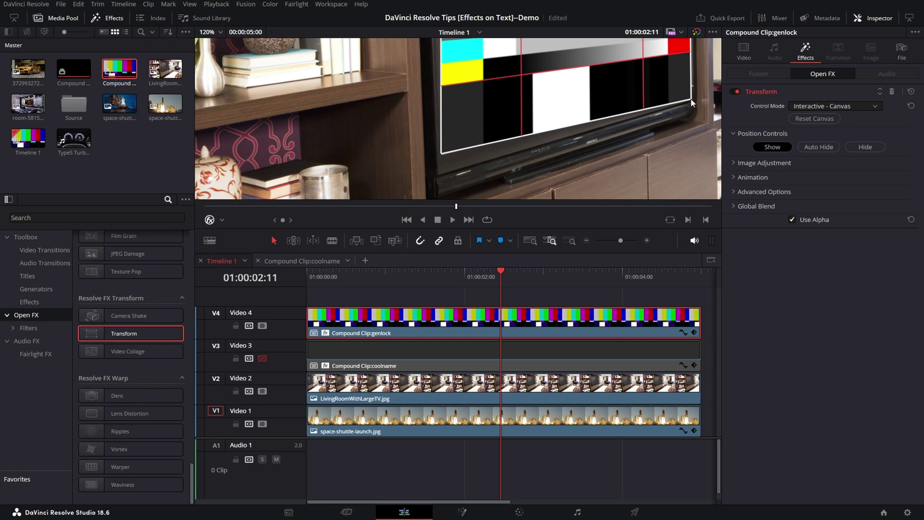
{"action": "left_click_drag", "start_coordinate": [692, 103], "coordinate": [691, 88]}
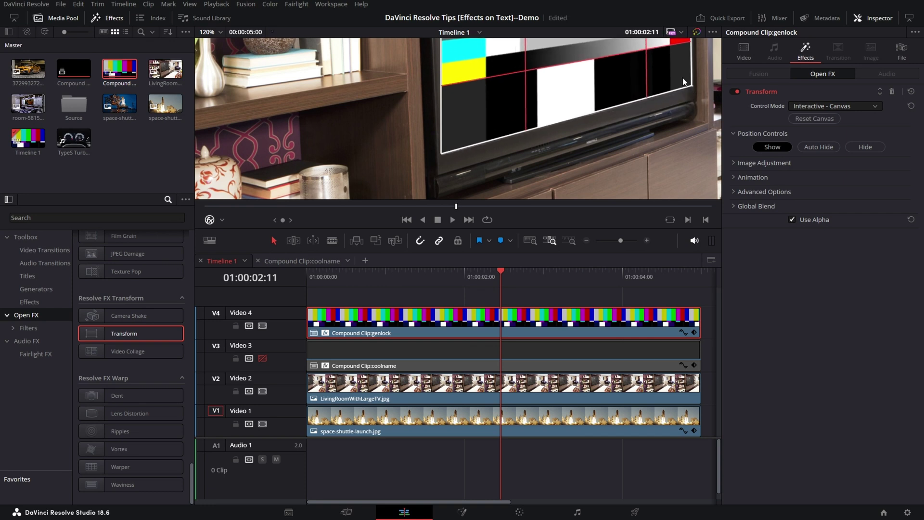
{"action": "left_click_drag", "start_coordinate": [683, 82], "coordinate": [626, 168]}
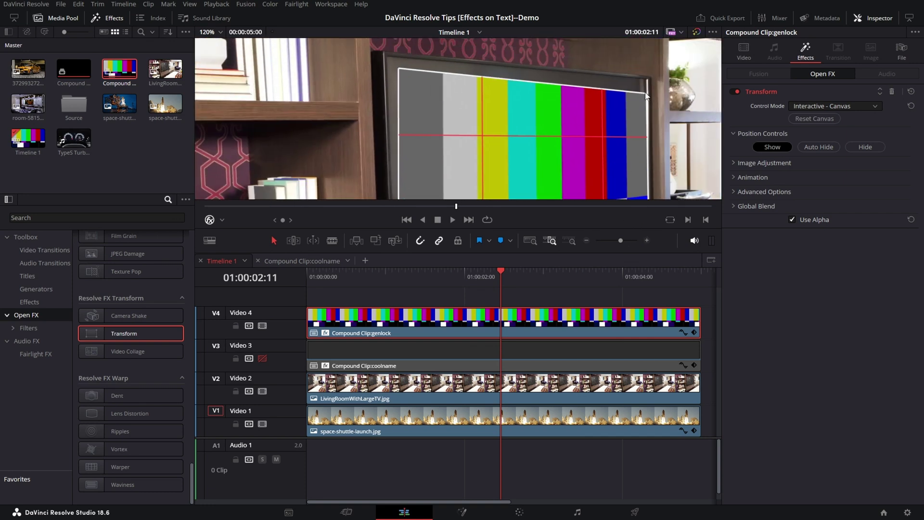
{"action": "left_click_drag", "start_coordinate": [647, 96], "coordinate": [646, 82]}
{"action": "left_click_drag", "start_coordinate": [398, 72], "coordinate": [385, 58]}
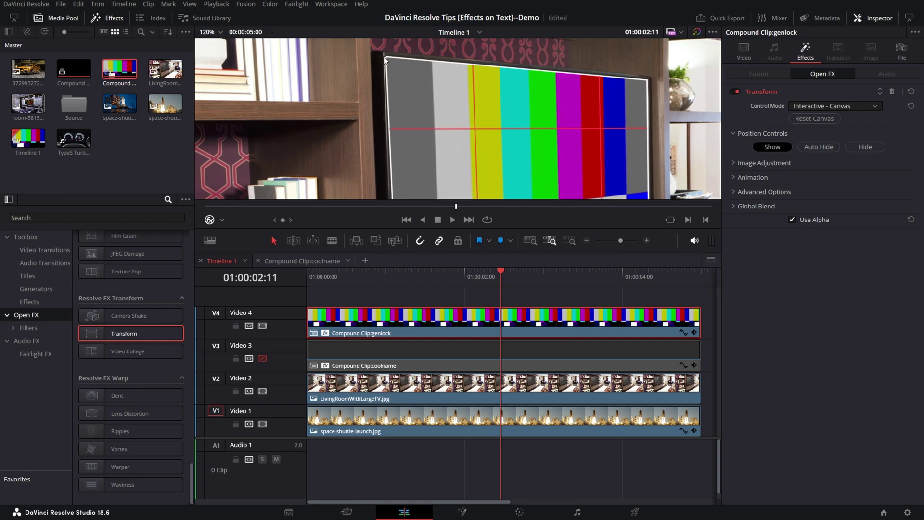
{"action": "left_click", "coordinate": [210, 220]}
{"action": "scroll", "coordinate": [493, 123], "scroll_direction": "down", "scroll_amount": 8}
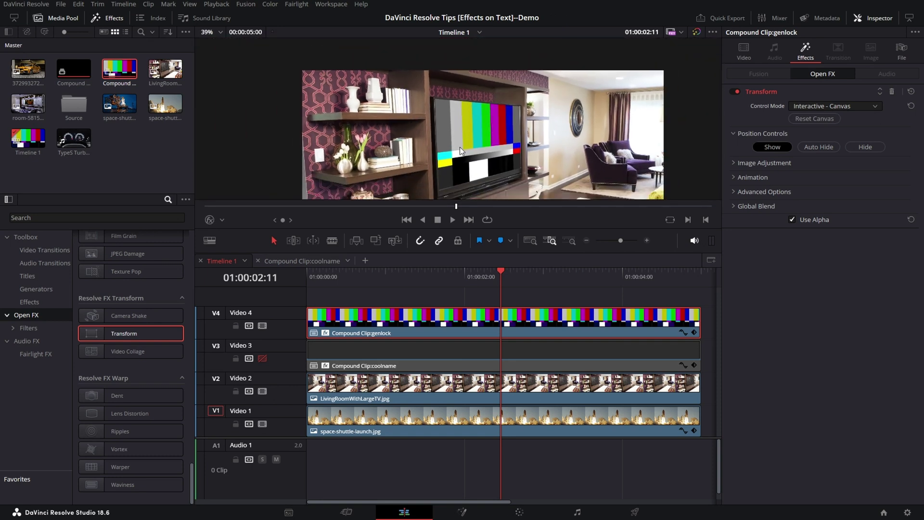
{"action": "scroll", "coordinate": [461, 147], "scroll_direction": "down", "scroll_amount": 2}
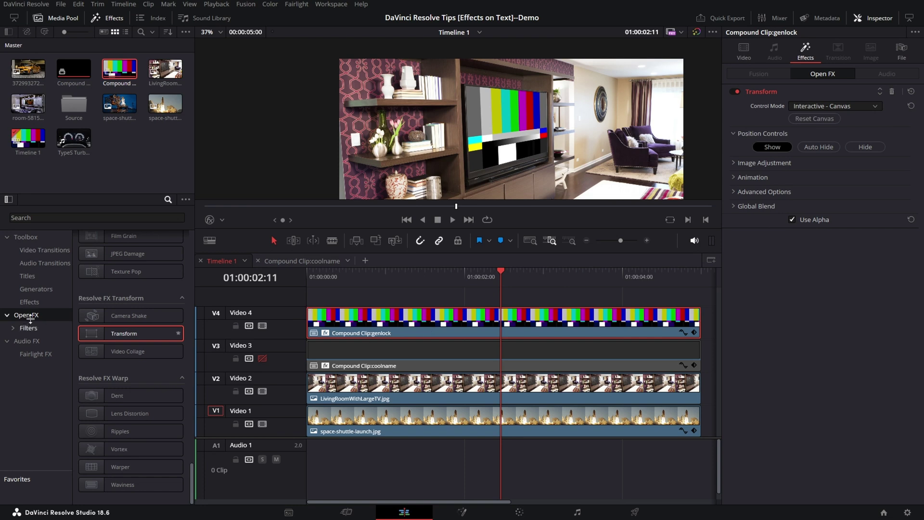
Step: Apply Binoculars to the genlock clip and return the playhead to 01:00:01:11
{"action": "left_click", "coordinate": [30, 302]}
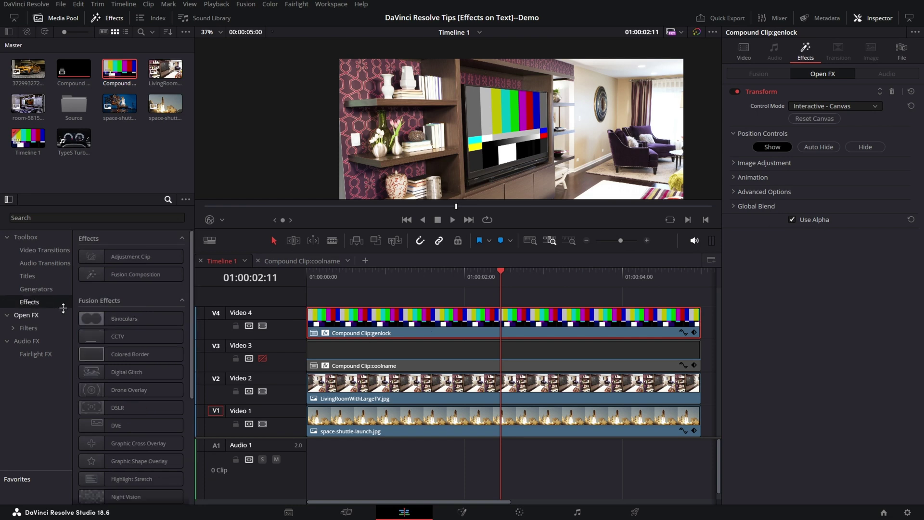
{"action": "left_click_drag", "start_coordinate": [124, 319], "coordinate": [380, 321]}
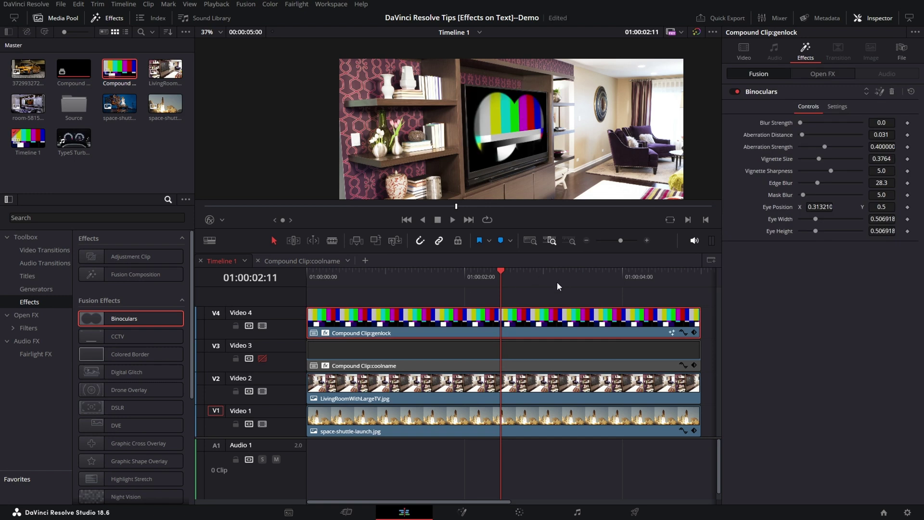
{"action": "left_click_drag", "start_coordinate": [501, 273], "coordinate": [423, 270]}
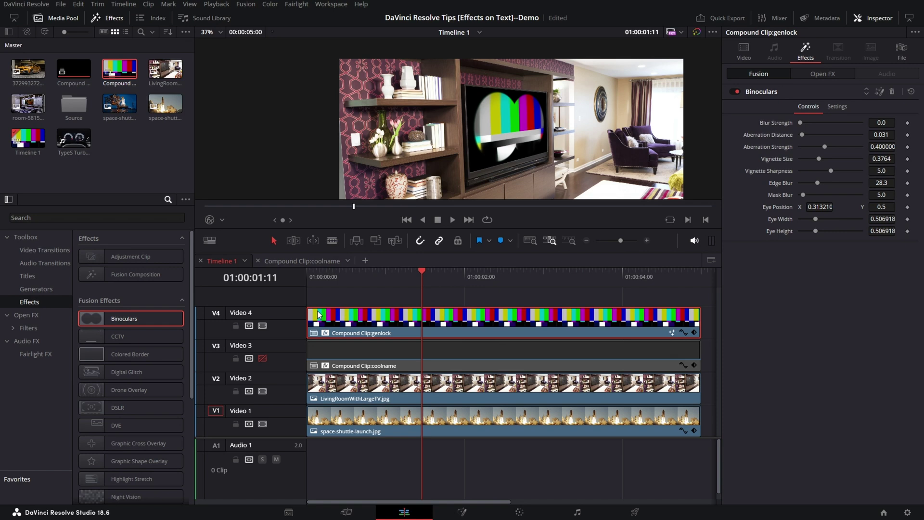
Step: Re-enable Video 3, move the coolname clip onto a new Video 5, and preview the text
{"action": "left_click", "coordinate": [262, 358]}
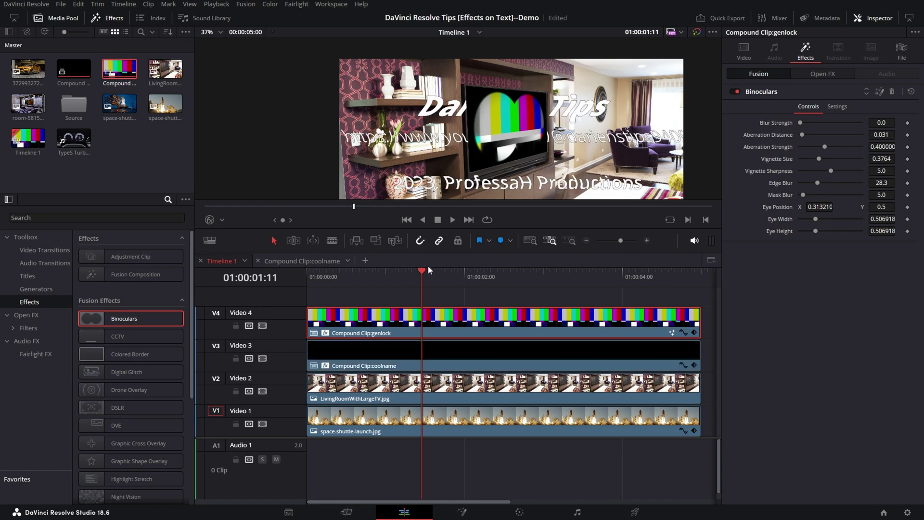
{"action": "scroll", "coordinate": [547, 144], "scroll_direction": "down", "scroll_amount": 3}
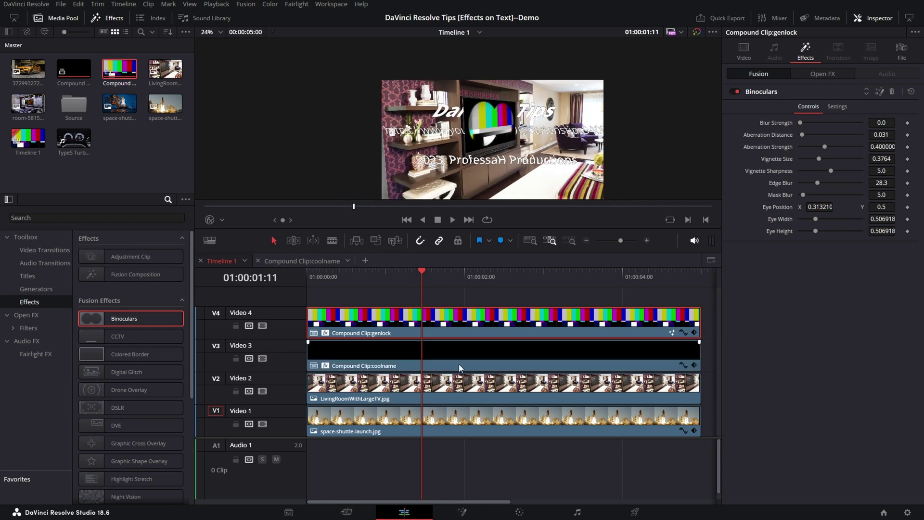
{"action": "left_click_drag", "start_coordinate": [458, 361], "coordinate": [456, 296]}
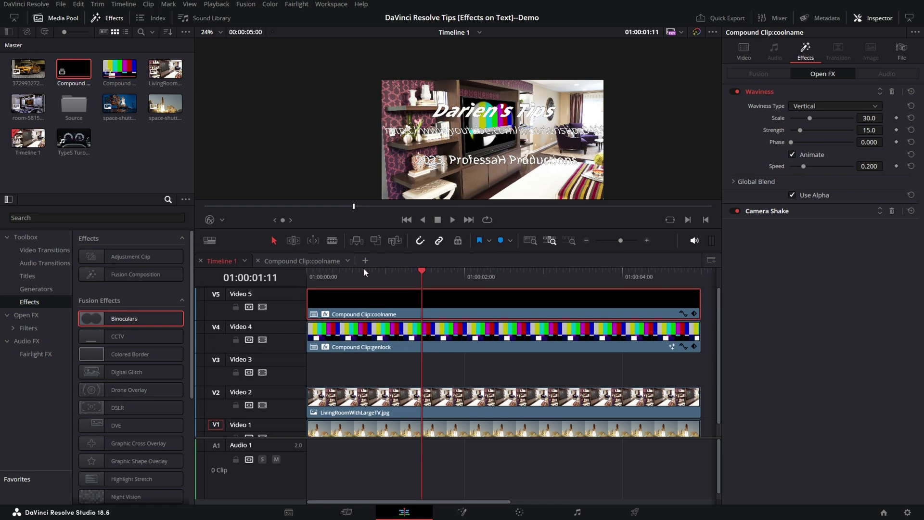
{"action": "left_click_drag", "start_coordinate": [380, 273], "coordinate": [426, 287]}
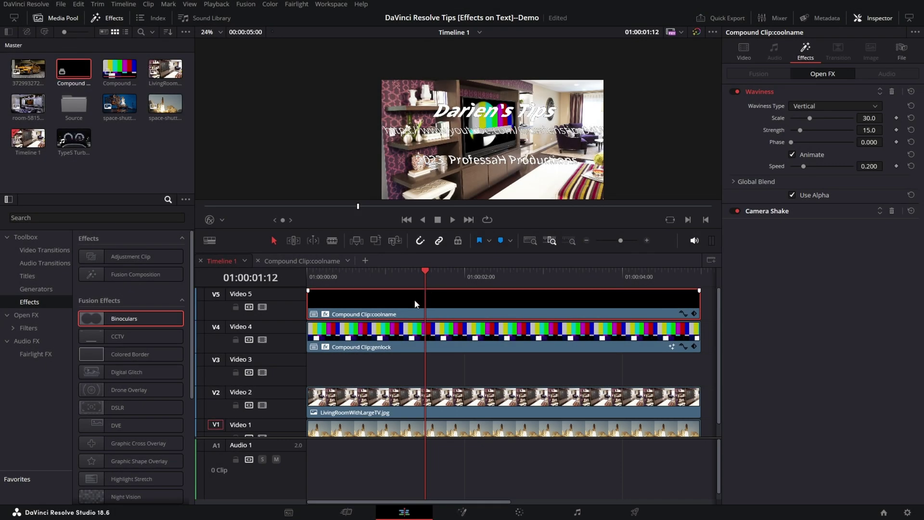
Step: Move the color-bar and text compound clips down a track, then decompose the genlock clip into its color bars
{"action": "left_click_drag", "start_coordinate": [423, 321], "coordinate": [424, 356]}
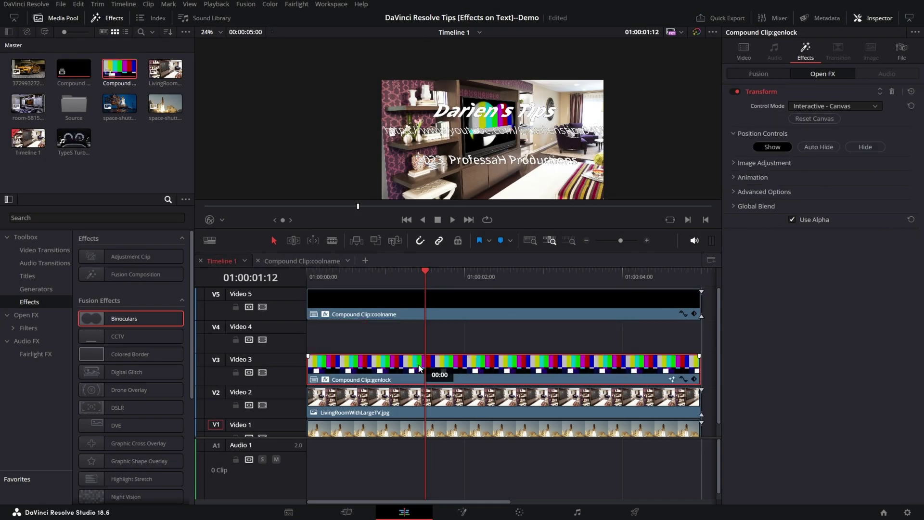
{"action": "left_click_drag", "start_coordinate": [434, 319], "coordinate": [444, 340]}
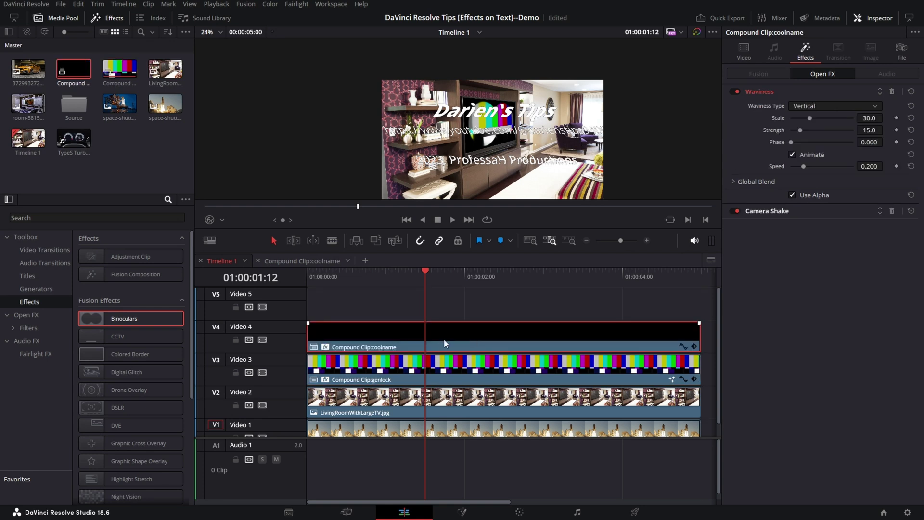
{"action": "right_click", "coordinate": [464, 368]}
{"action": "mouse_move", "coordinate": [504, 87]}
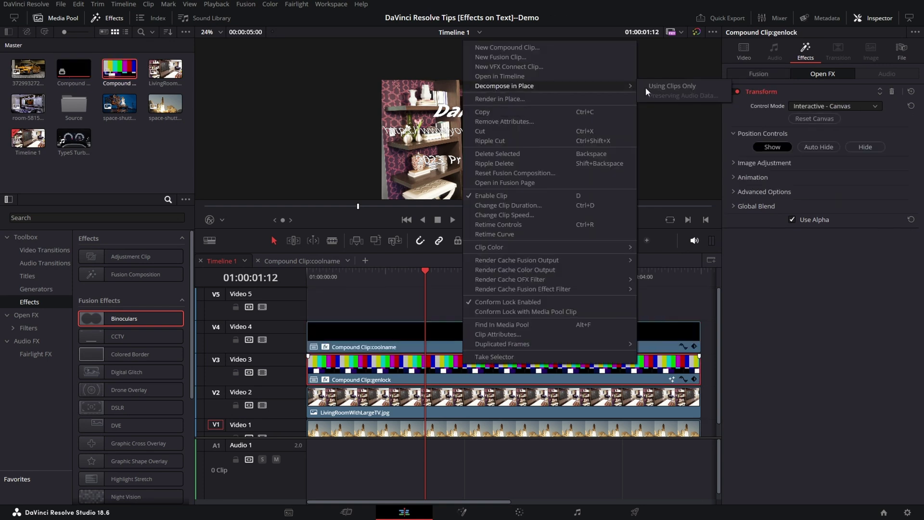
{"action": "left_click", "coordinate": [678, 89]}
Step: Delete the living-room image clip and decompose the coolname compound clip into its text clip
{"action": "left_click", "coordinate": [494, 395]}
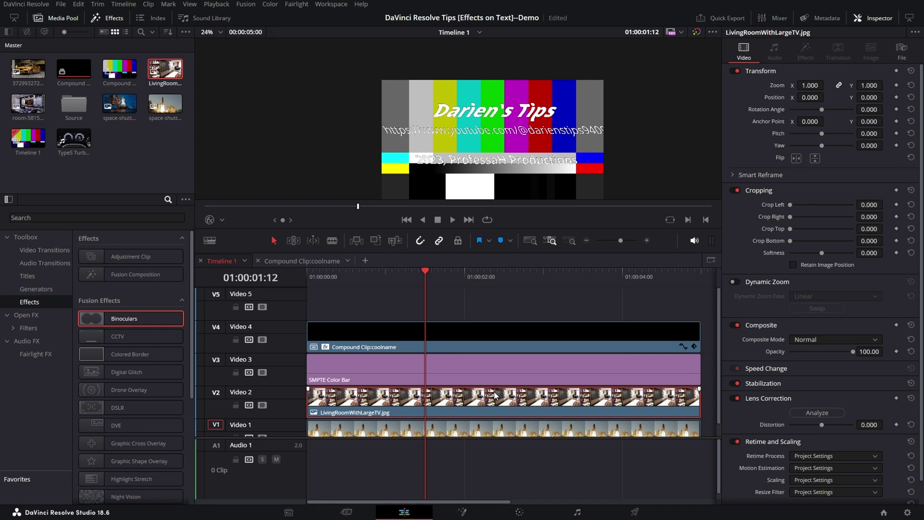
{"action": "key", "text": "Delete"}
{"action": "right_click", "coordinate": [506, 340]}
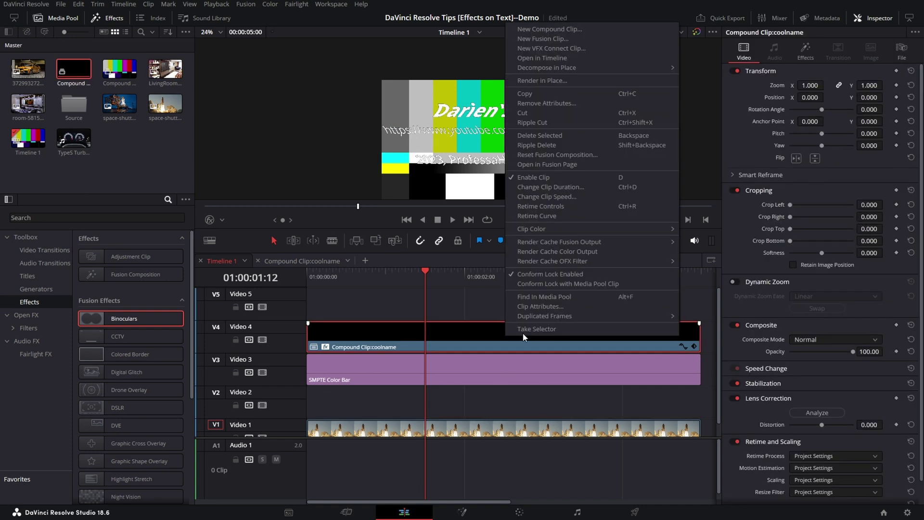
{"action": "mouse_move", "coordinate": [562, 70]}
{"action": "left_click", "coordinate": [714, 68]}
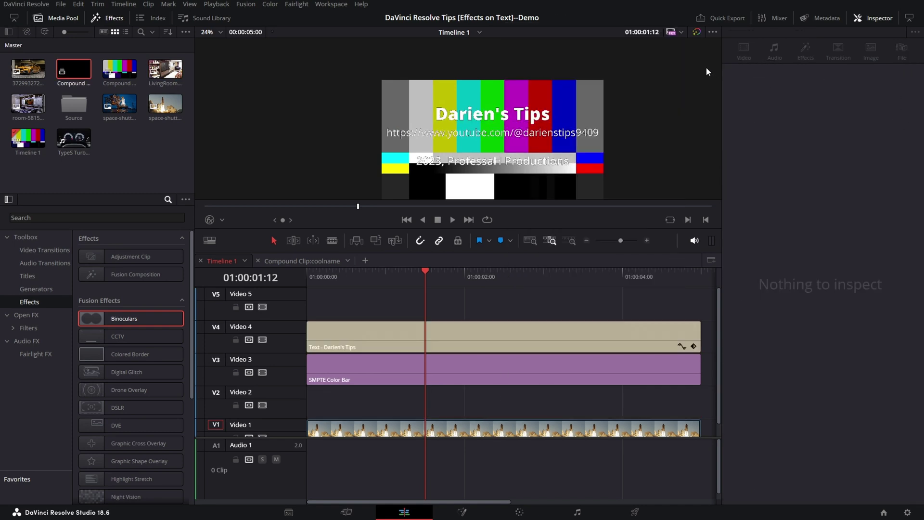
Step: Restack the SMPTE Color Bar clip on Video 2 and the text clip on Video 3
{"action": "scroll", "coordinate": [524, 366], "scroll_direction": "down", "scroll_amount": 1}
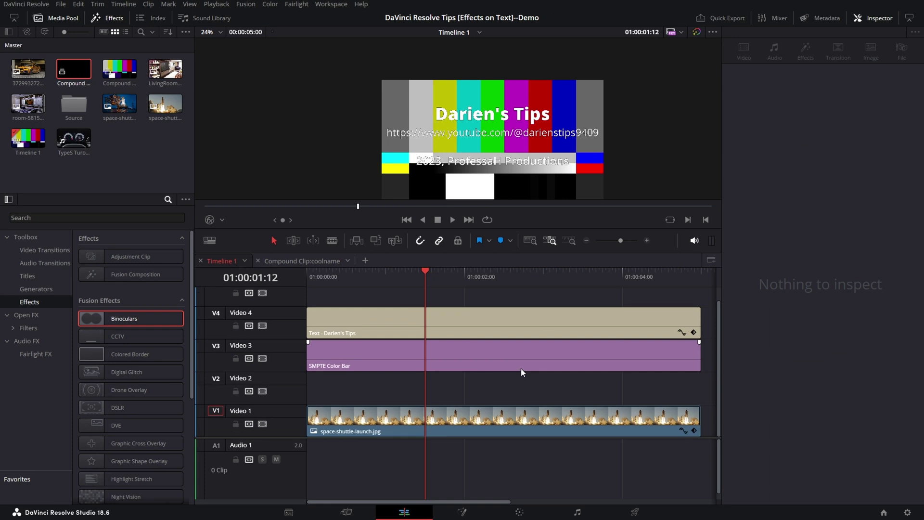
{"action": "left_click_drag", "start_coordinate": [504, 357], "coordinate": [502, 386]}
{"action": "left_click_drag", "start_coordinate": [505, 330], "coordinate": [504, 360]}
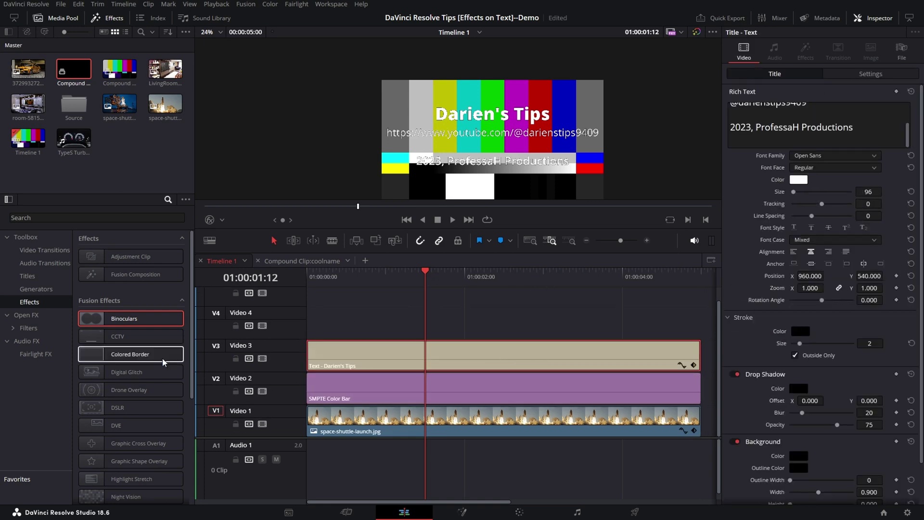
Step: Save the project and place an Adjustment Clip on Video 4 above the text
{"action": "key", "text": "ctrl+s"}
{"action": "left_click_drag", "start_coordinate": [122, 256], "coordinate": [309, 326]}
{"action": "left_click", "coordinate": [508, 332]}
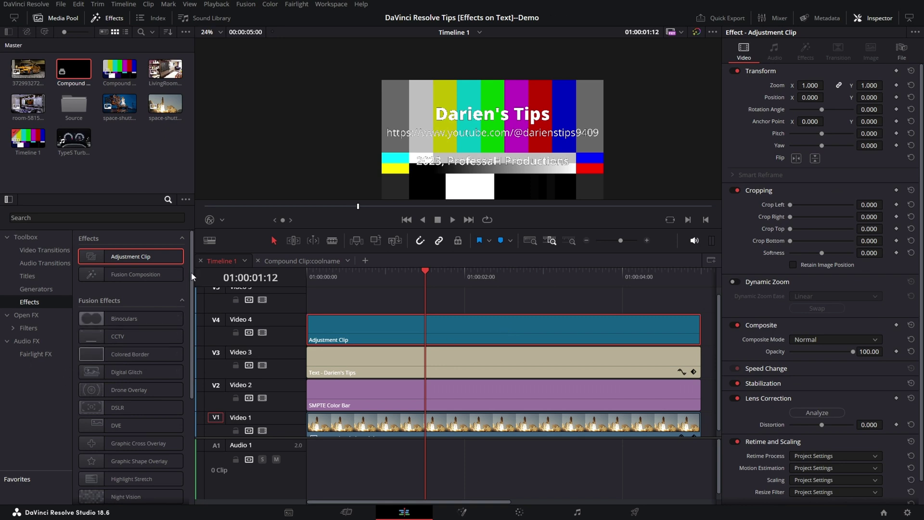
Step: Apply Waviness and Camera Shake from Open FX to the adjustment clip and preview the result
{"action": "left_click", "coordinate": [27, 316]}
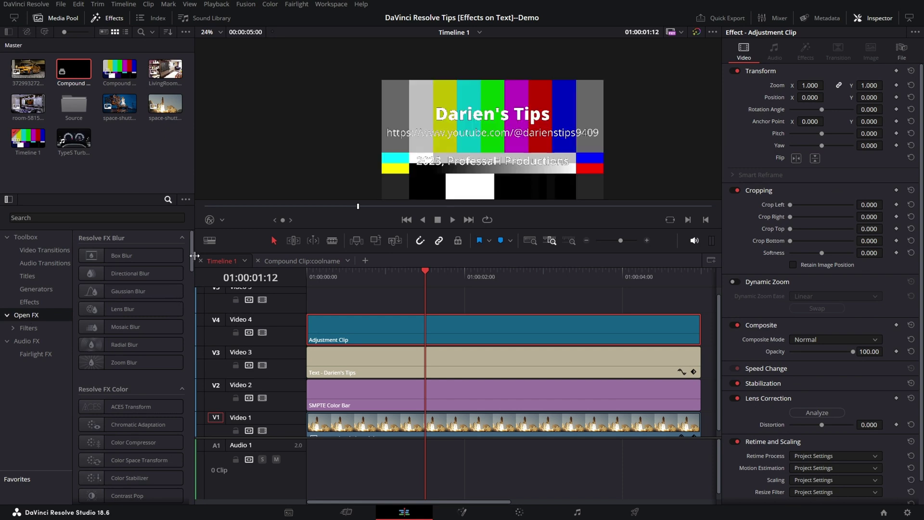
{"action": "left_click_drag", "start_coordinate": [192, 251], "coordinate": [193, 497]}
{"action": "left_click_drag", "start_coordinate": [121, 489], "coordinate": [393, 322]}
{"action": "left_click_drag", "start_coordinate": [127, 322], "coordinate": [381, 340]}
{"action": "left_click_drag", "start_coordinate": [426, 263], "coordinate": [550, 288]}
Step: Zoom the SMPTE Color Bar clip to 0.5 in the Inspector, then delete the Video 4 adjustment clip
{"action": "left_click", "coordinate": [386, 401]}
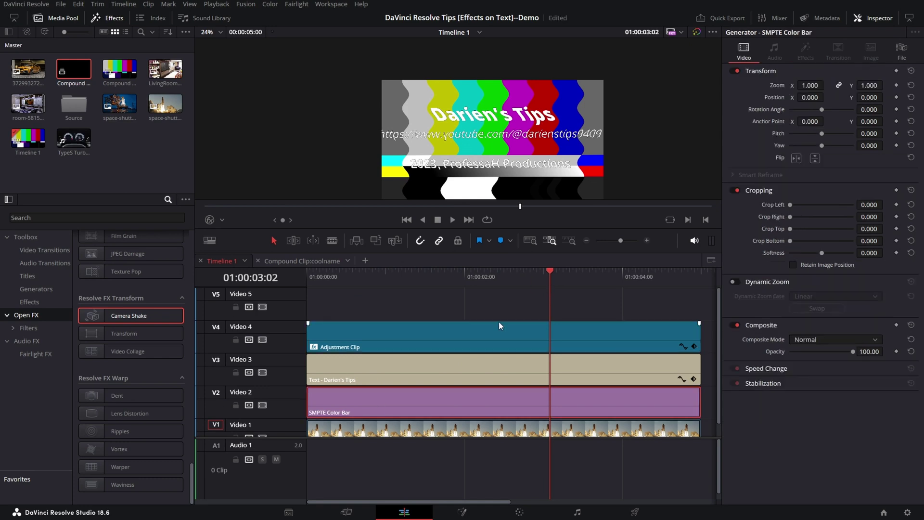
{"action": "left_click", "coordinate": [811, 90]}
{"action": "type", "text": ".5"}
{"action": "key", "text": "Return"}
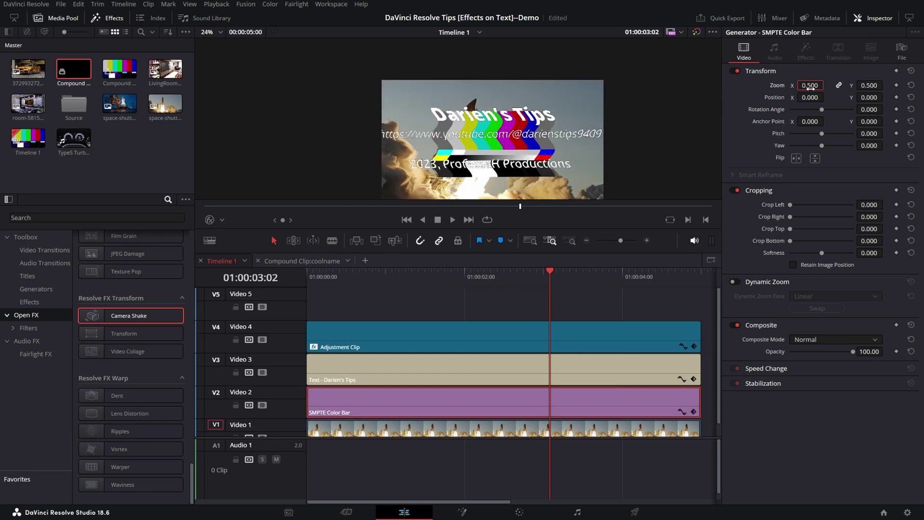
{"action": "left_click_drag", "start_coordinate": [542, 270], "coordinate": [461, 283]}
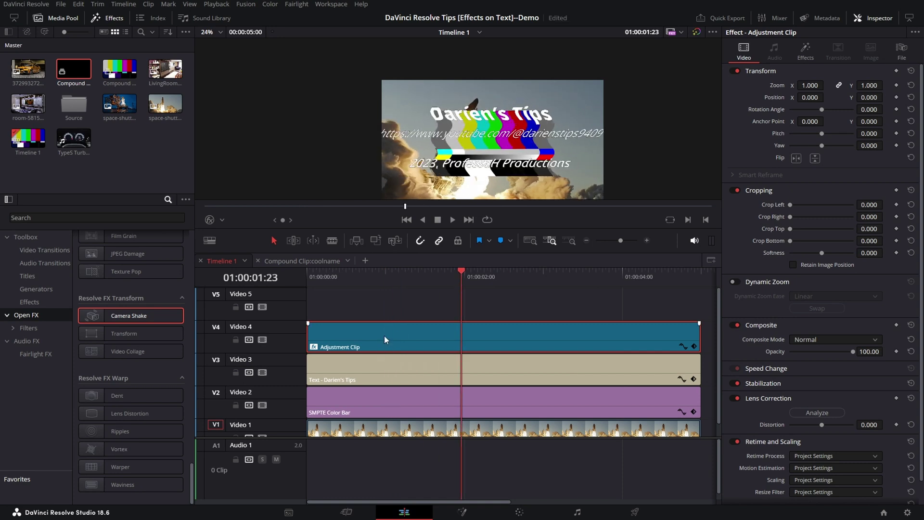
{"action": "key", "text": "Delete"}
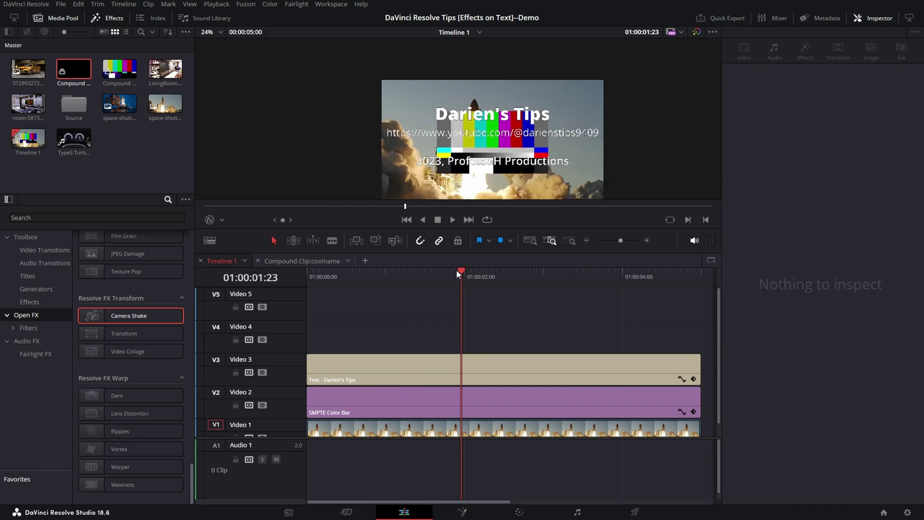
Step: Select the Video 3 text and Video 2 color bars and create compound clip 'superwittyname'
{"action": "left_click_drag", "start_coordinate": [457, 270], "coordinate": [402, 277]}
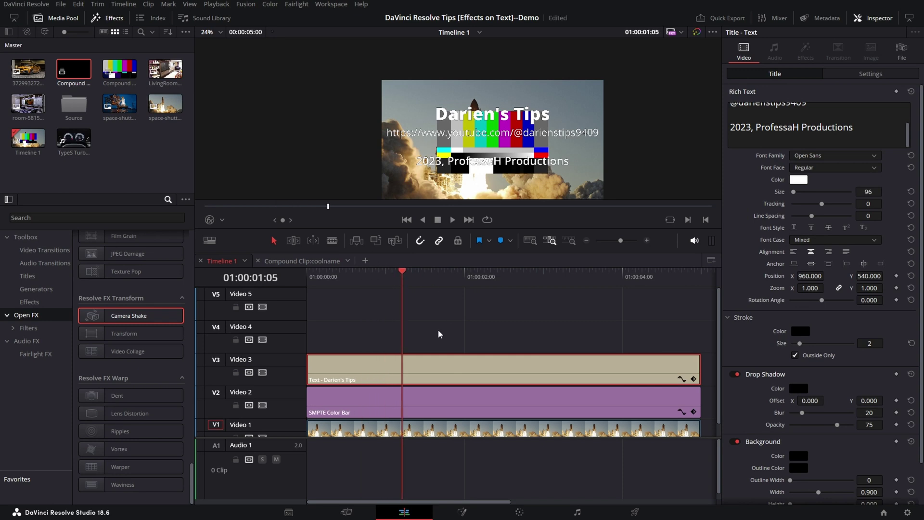
{"action": "left_click_drag", "start_coordinate": [435, 321], "coordinate": [462, 409]}
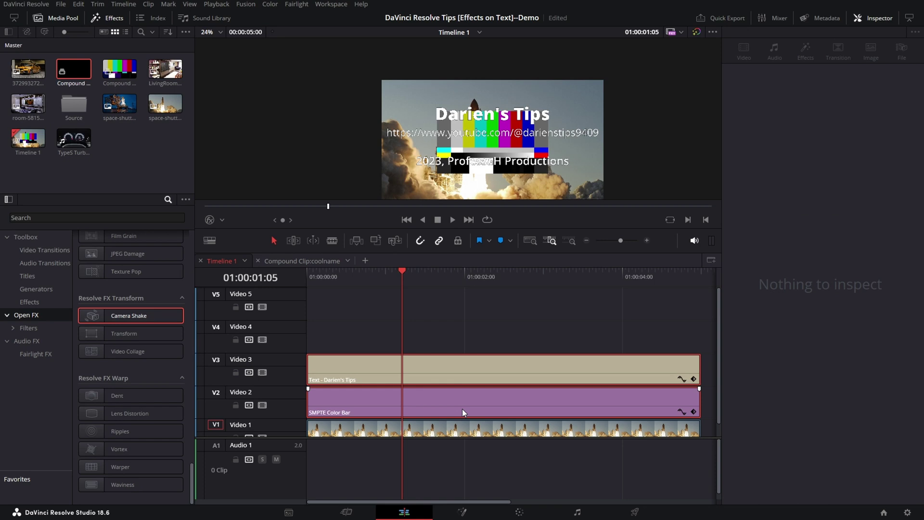
{"action": "right_click", "coordinate": [463, 409]}
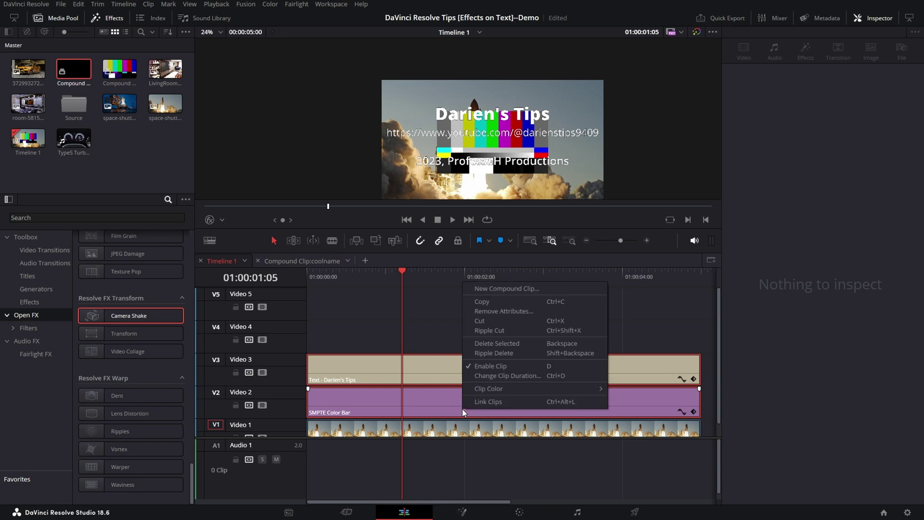
{"action": "left_click", "coordinate": [512, 289]}
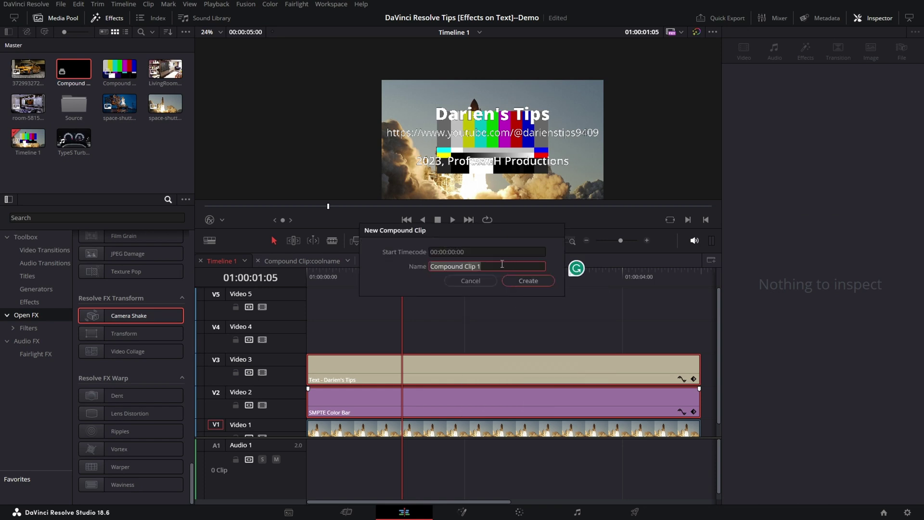
{"action": "left_click", "coordinate": [523, 281]}
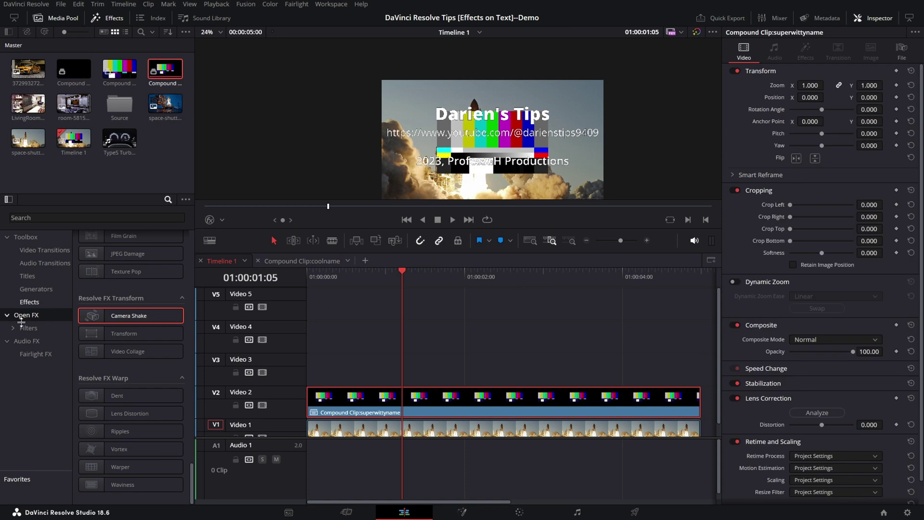
Step: Drop Camera Shake, Waviness and Lens Blur onto the Video 2 compound clip and scrub to preview
{"action": "left_click_drag", "start_coordinate": [122, 316], "coordinate": [445, 404]}
{"action": "mouse_move", "coordinate": [122, 484]}
{"action": "left_mouse_down"}
{"action": "mouse_move", "coordinate": [310, 403]}
{"action": "mouse_move", "coordinate": [381, 404]}
{"action": "left_mouse_up"}
{"action": "left_click_drag", "start_coordinate": [189, 467], "coordinate": [188, 227]}
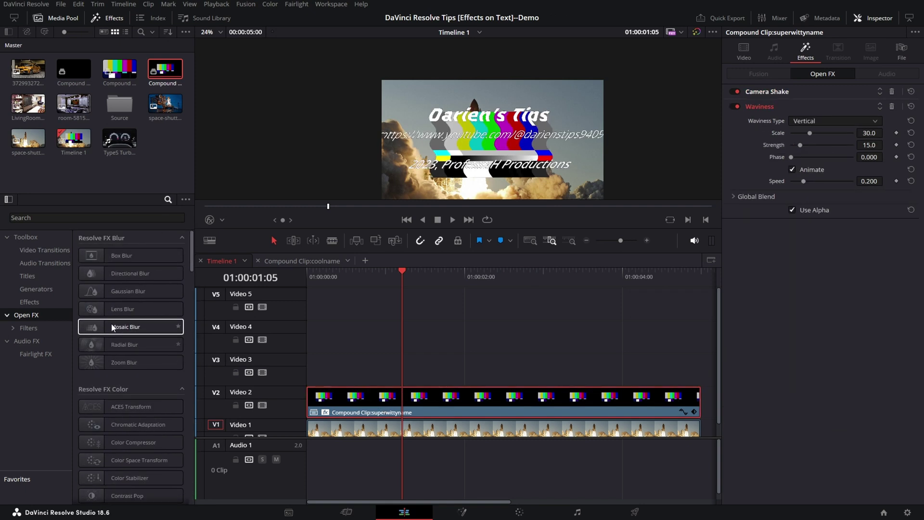
{"action": "left_click_drag", "start_coordinate": [110, 310], "coordinate": [399, 396]}
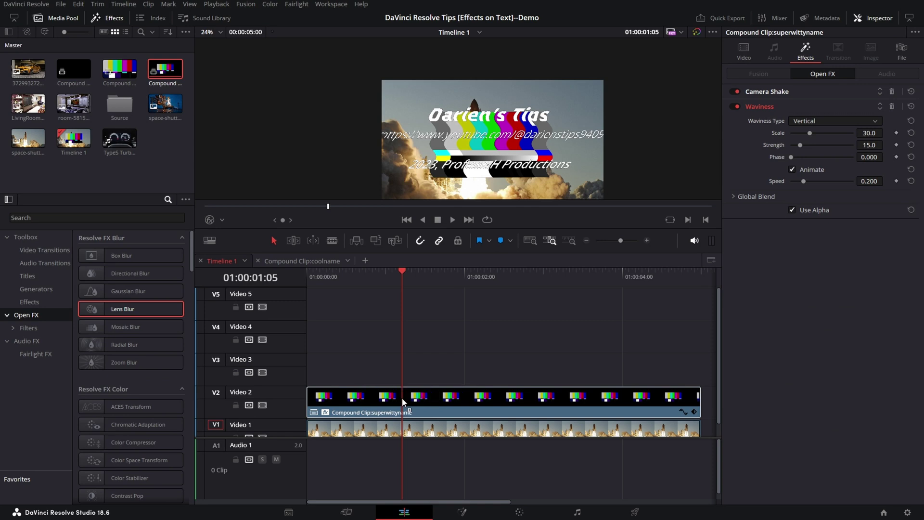
{"action": "left_click_drag", "start_coordinate": [412, 270], "coordinate": [429, 291]}
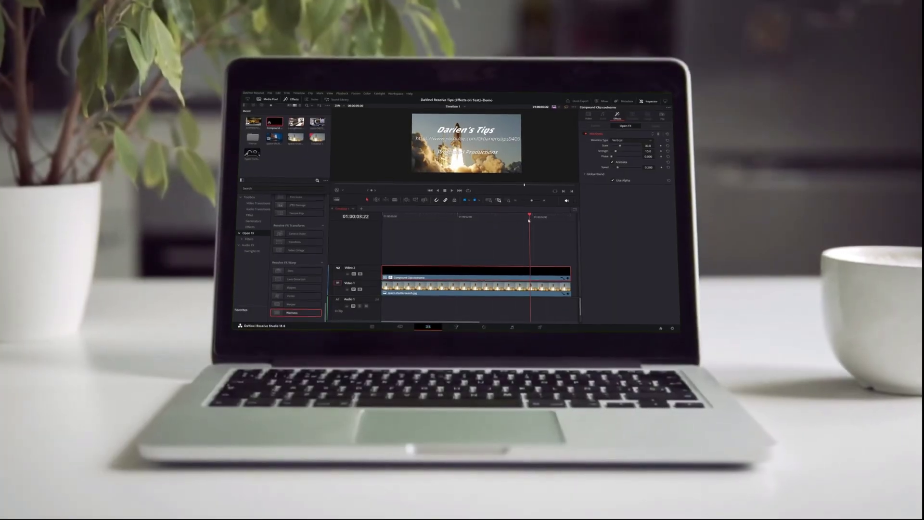
{"action": "left_click_drag", "start_coordinate": [529, 220], "coordinate": [498, 223]}
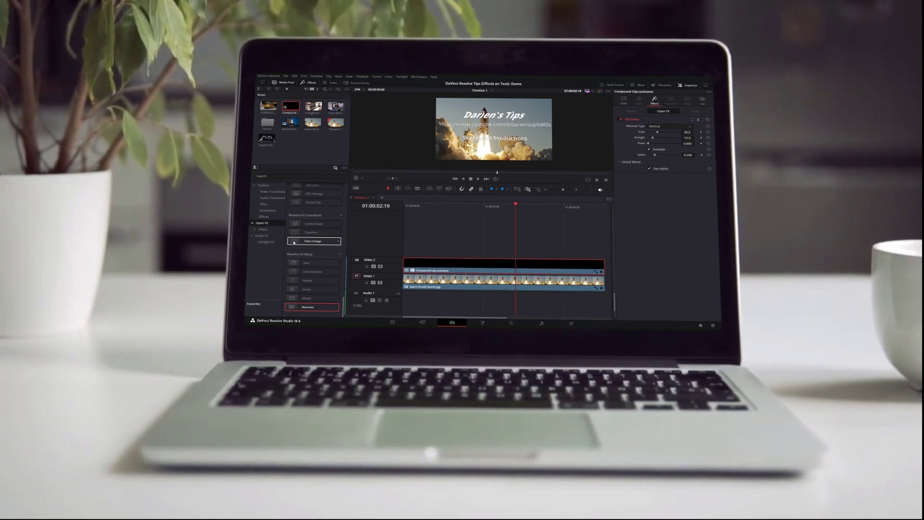
Step: Apply Camera Shake from Open FX to the superwittyname compound clip on Video 2
{"action": "left_click", "coordinate": [305, 225]}
{"action": "left_click_drag", "start_coordinate": [305, 222], "coordinate": [501, 265]}
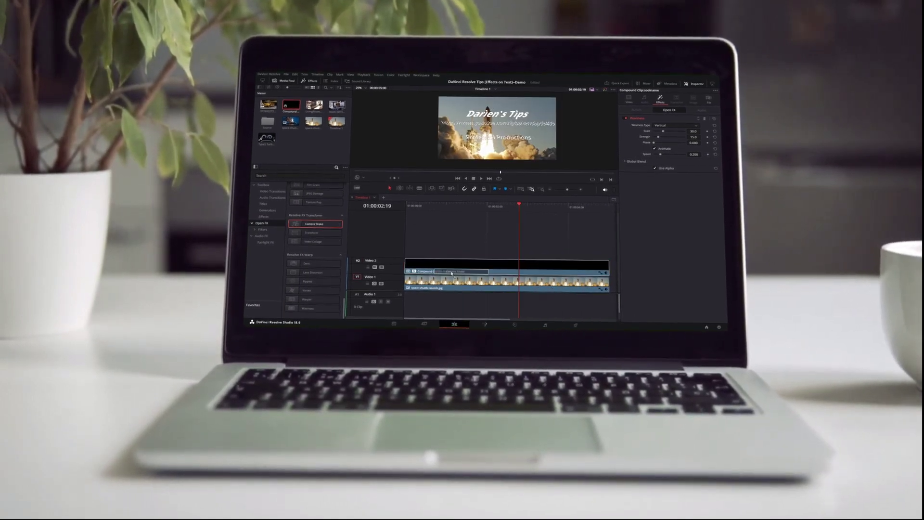
{"action": "left_click", "coordinate": [500, 204]}
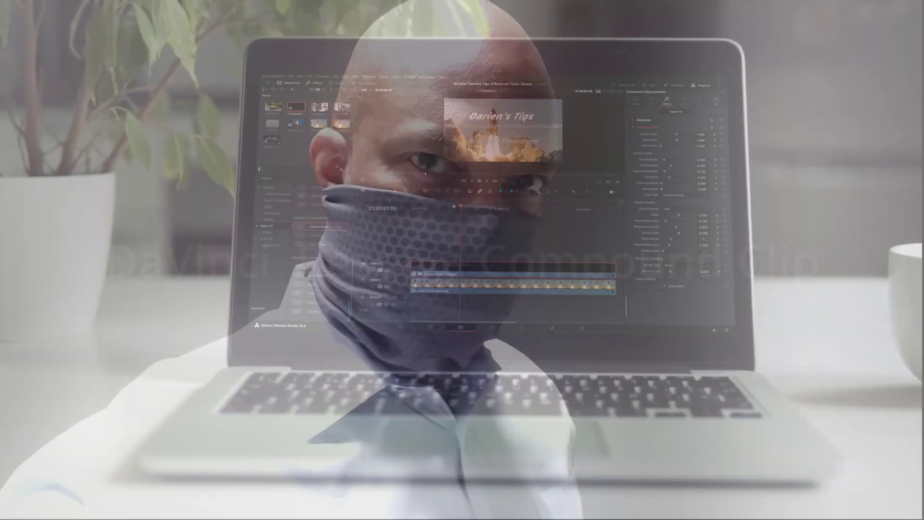